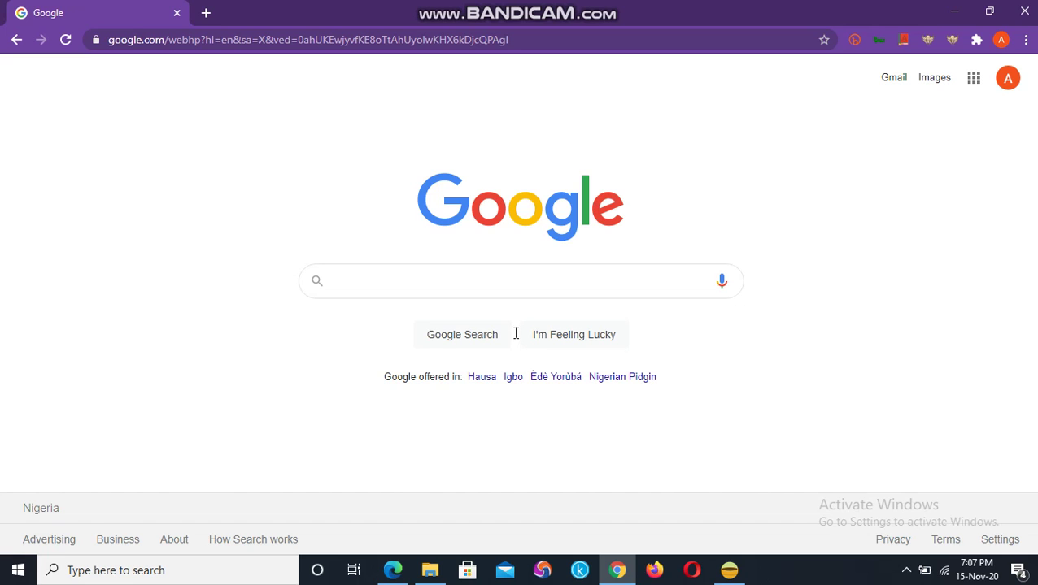
- View the MyBook folder in File Explorer, and search Google for "download kindle create" in Chrome
{"action": "left_click", "coordinate": [444, 571]}
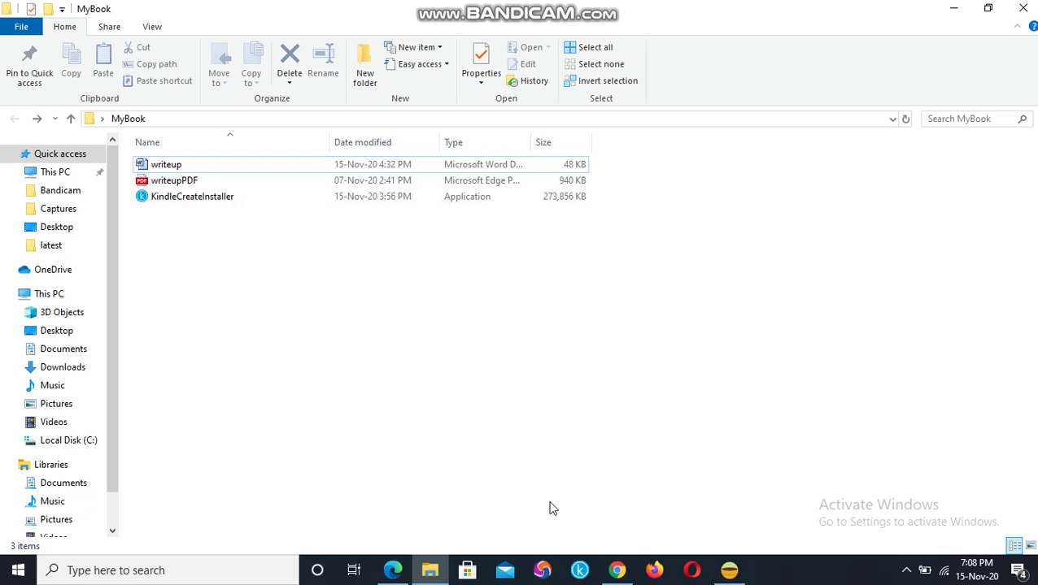
{"action": "left_click", "coordinate": [617, 570]}
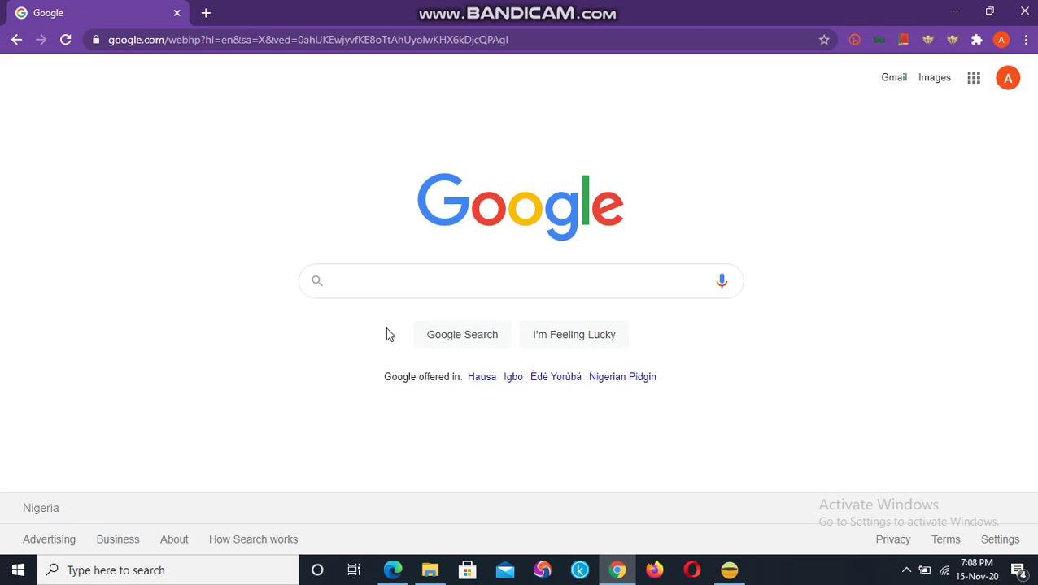
{"action": "left_click", "coordinate": [382, 279]}
{"action": "type", "text": "D"}
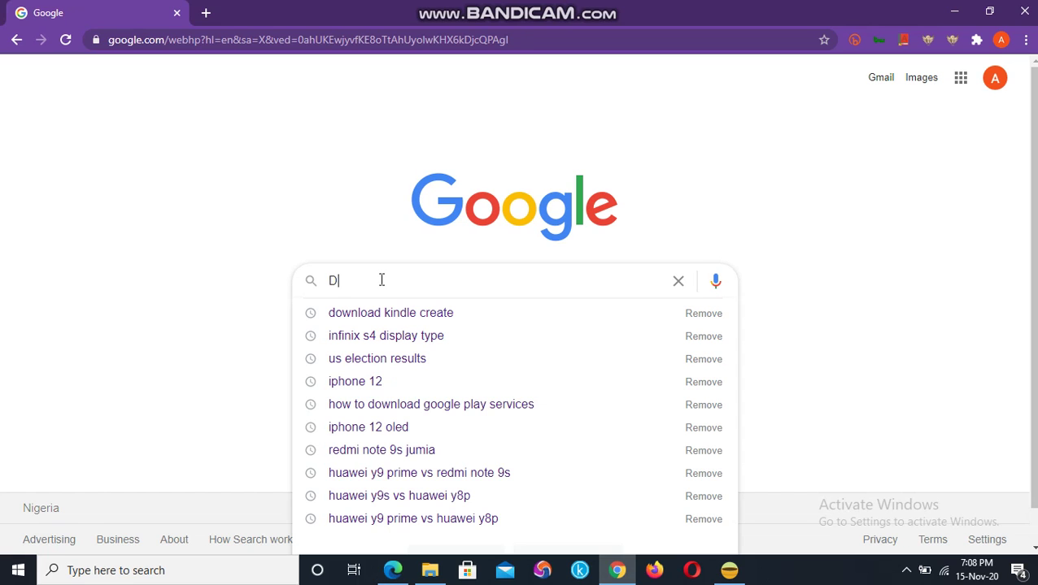
{"action": "type", "text": "OWNl"}
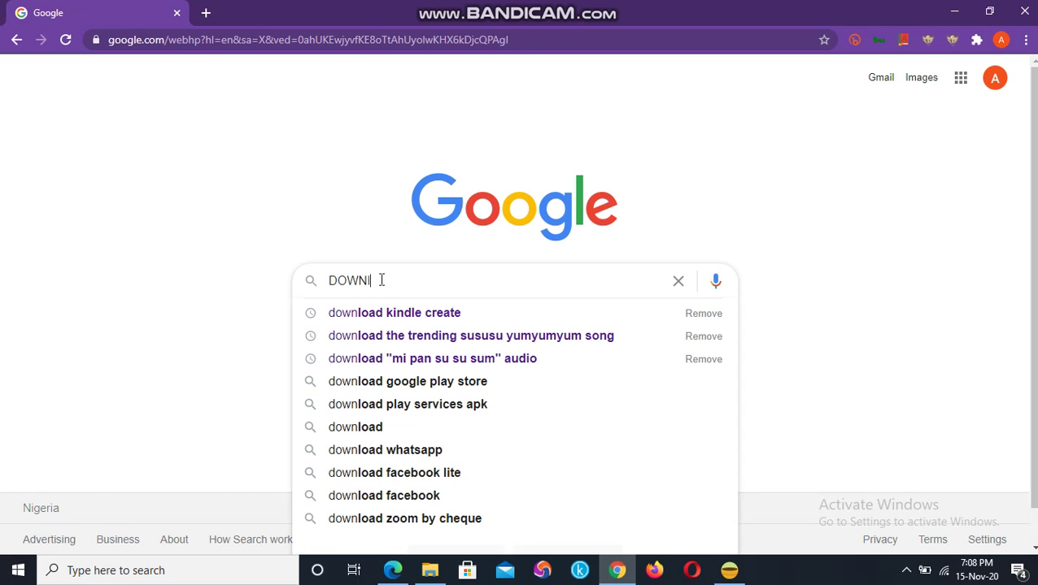
{"action": "type", "text": "oad"}
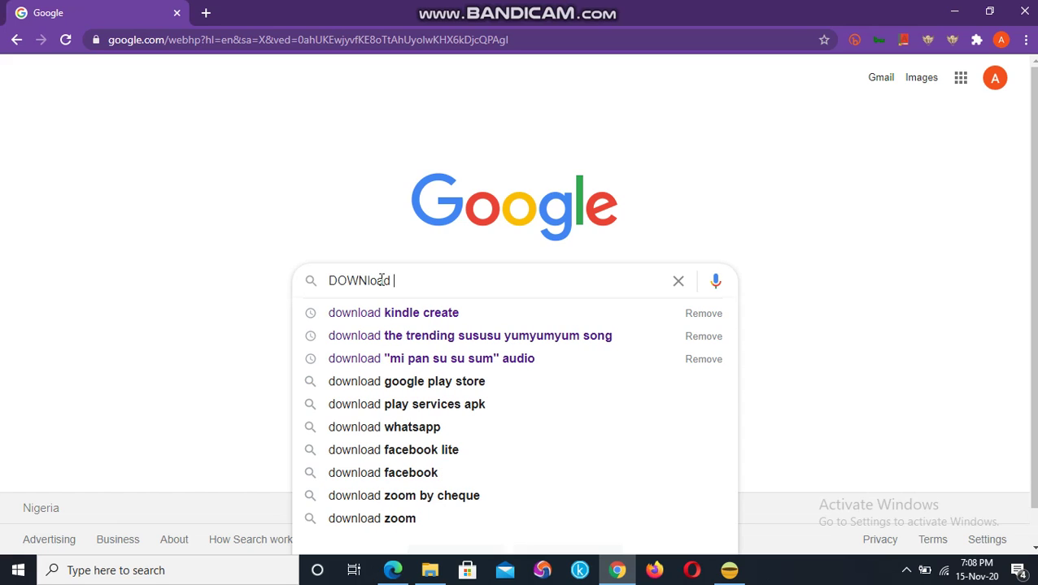
{"action": "left_click", "coordinate": [395, 317]}
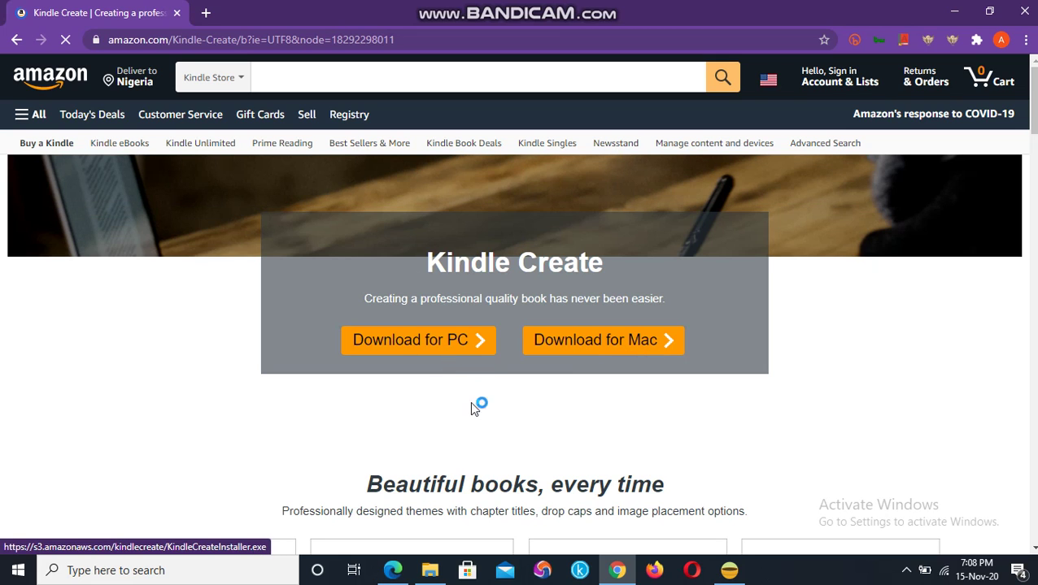
- Switch to File Explorer and inspect the details of the KindleCreateInstaller file in the MyBook folder
{"action": "left_click", "coordinate": [430, 570]}
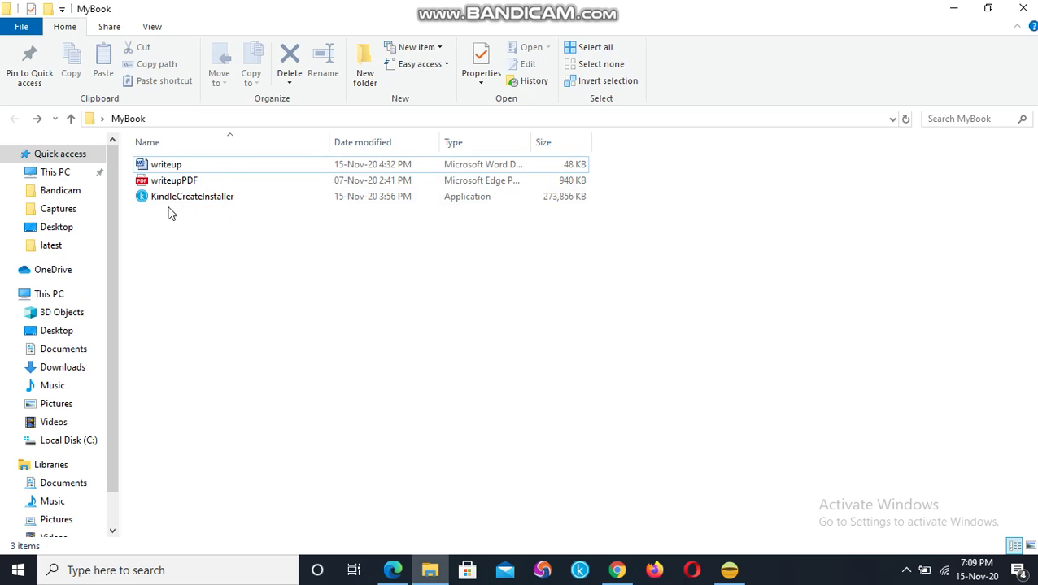
{"action": "mouse_move", "coordinate": [166, 205]}
{"action": "mouse_move", "coordinate": [218, 203]}
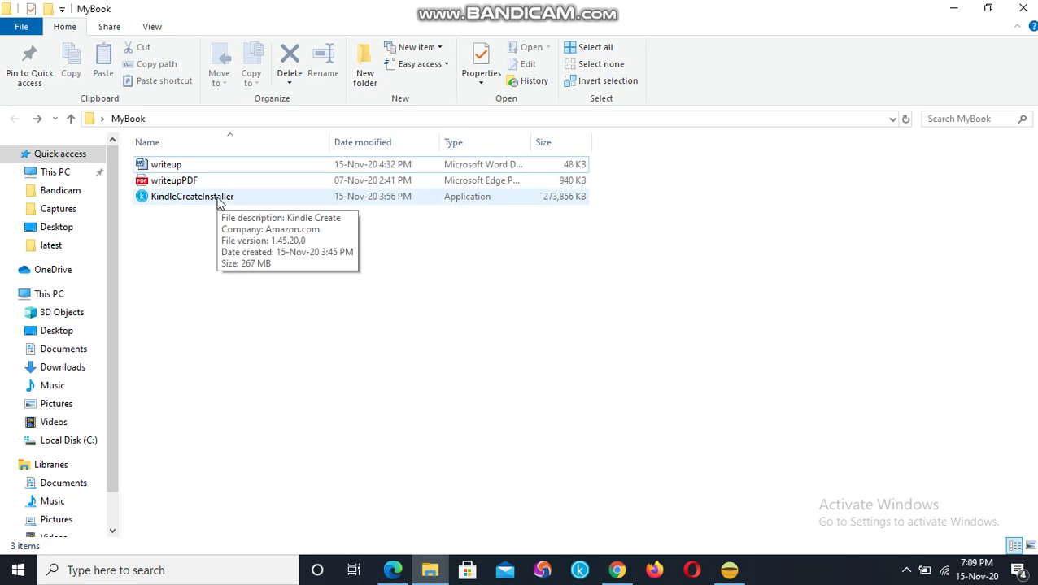
- Launch Kindle Create and bring its start window to the front
{"action": "left_click", "coordinate": [579, 572]}
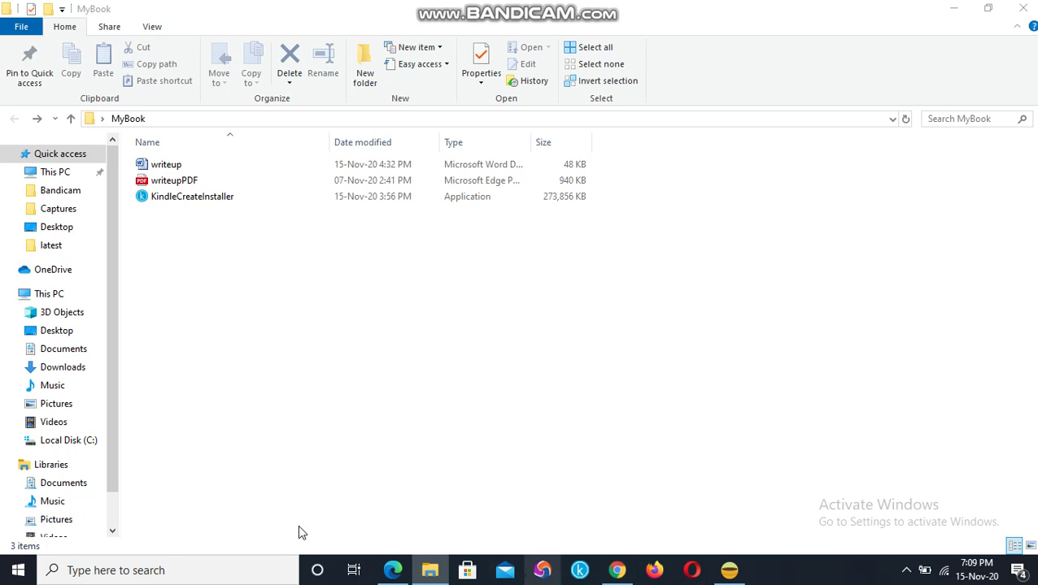
{"action": "left_click", "coordinate": [130, 569]}
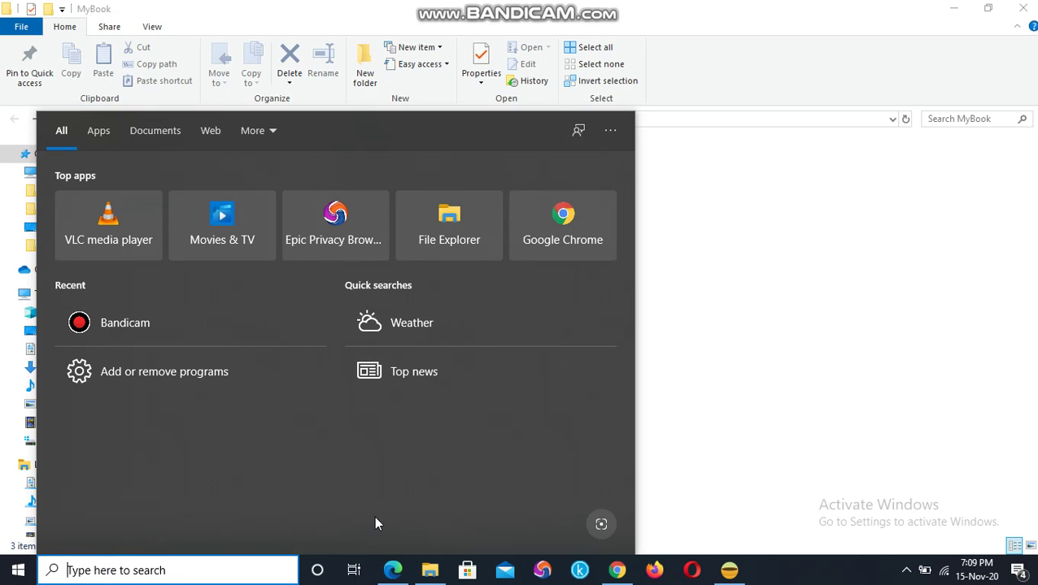
{"action": "left_click", "coordinate": [716, 440]}
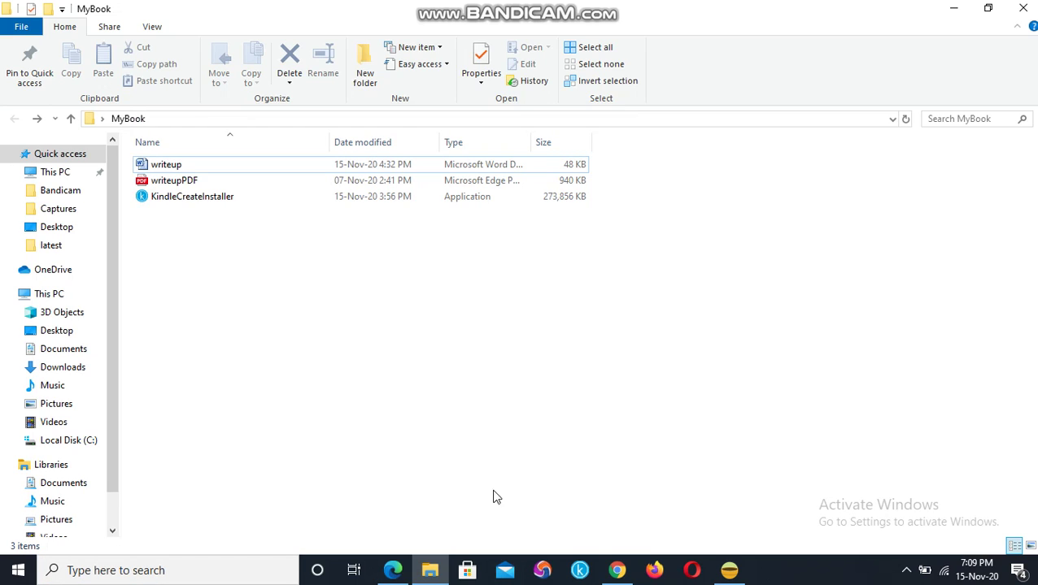
{"action": "left_click", "coordinate": [579, 570]}
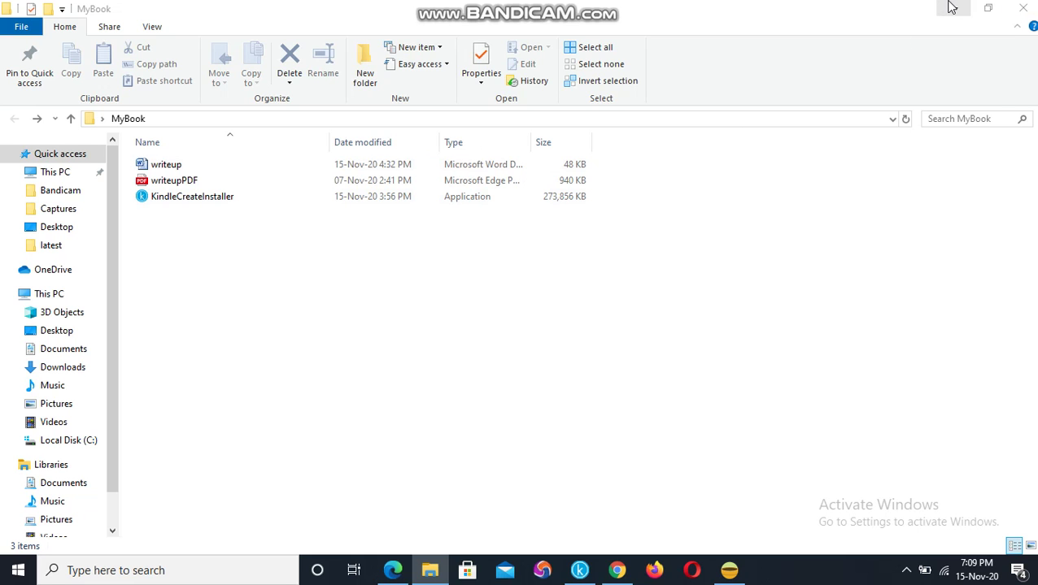
{"action": "mouse_move", "coordinate": [579, 574]}
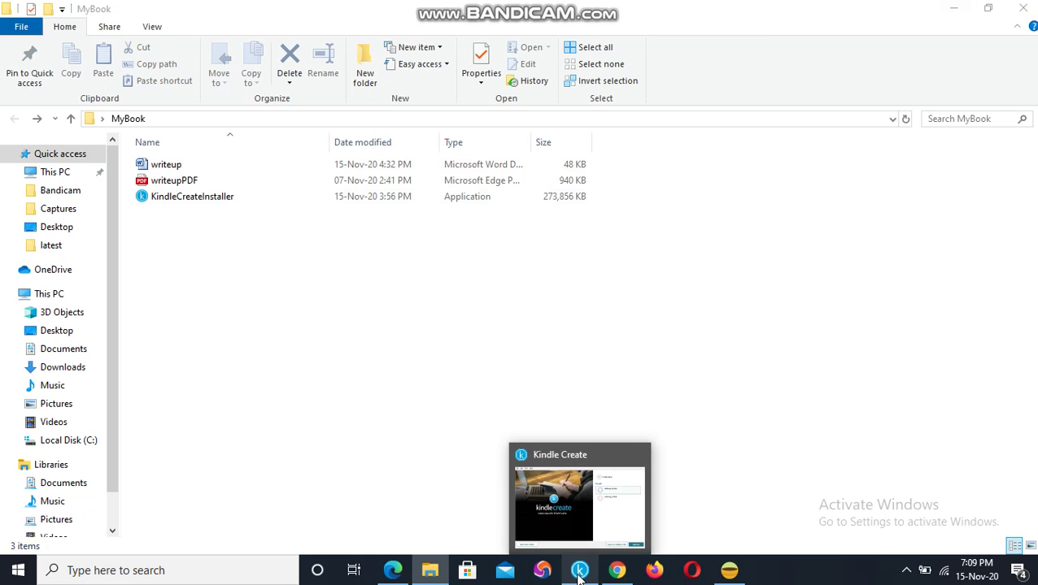
{"action": "left_click", "coordinate": [568, 524]}
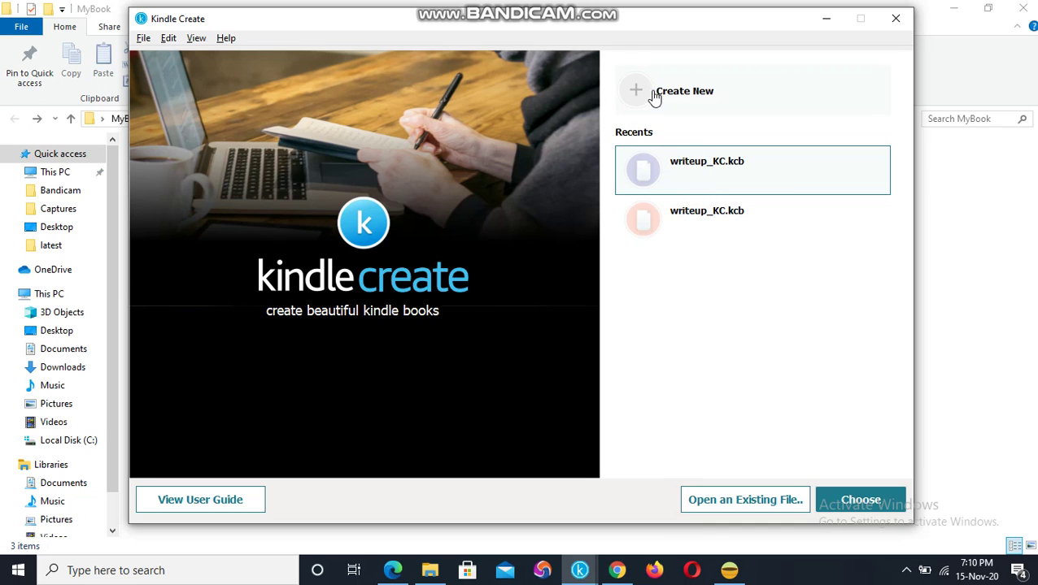
- Start a new book project from the Kindle Create start window
{"action": "left_click", "coordinate": [691, 102]}
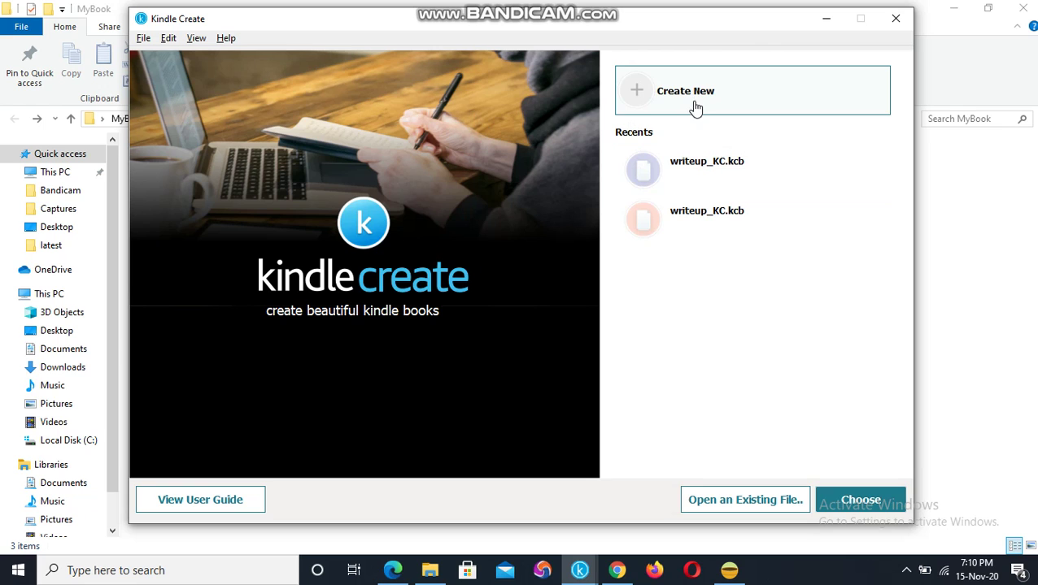
{"action": "left_click", "coordinate": [885, 507]}
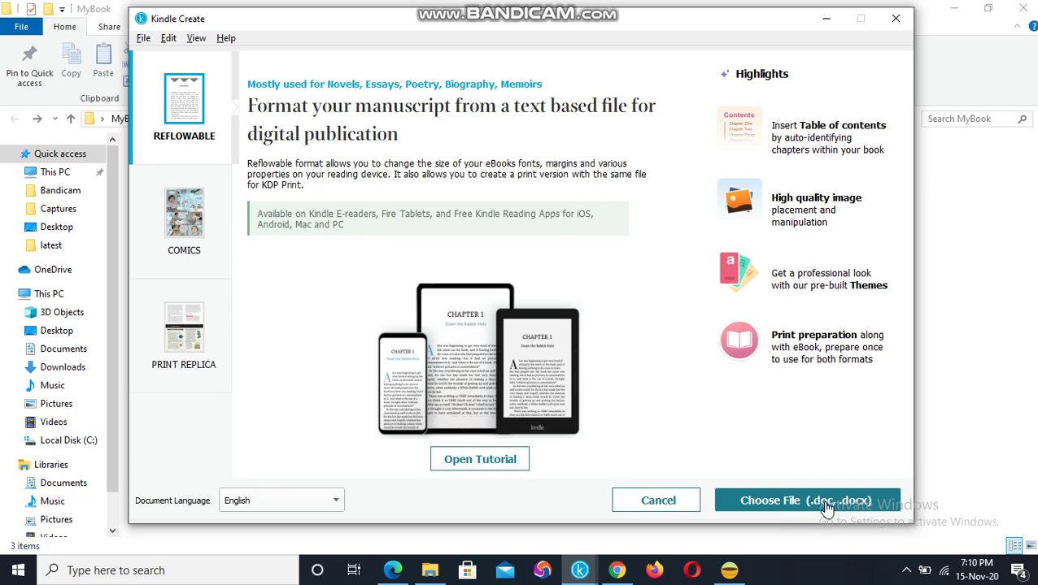
- View the MyBook folder in File Explorer, and return to the Kindle Create window showing the Reflowable format
{"action": "left_click", "coordinate": [430, 570]}
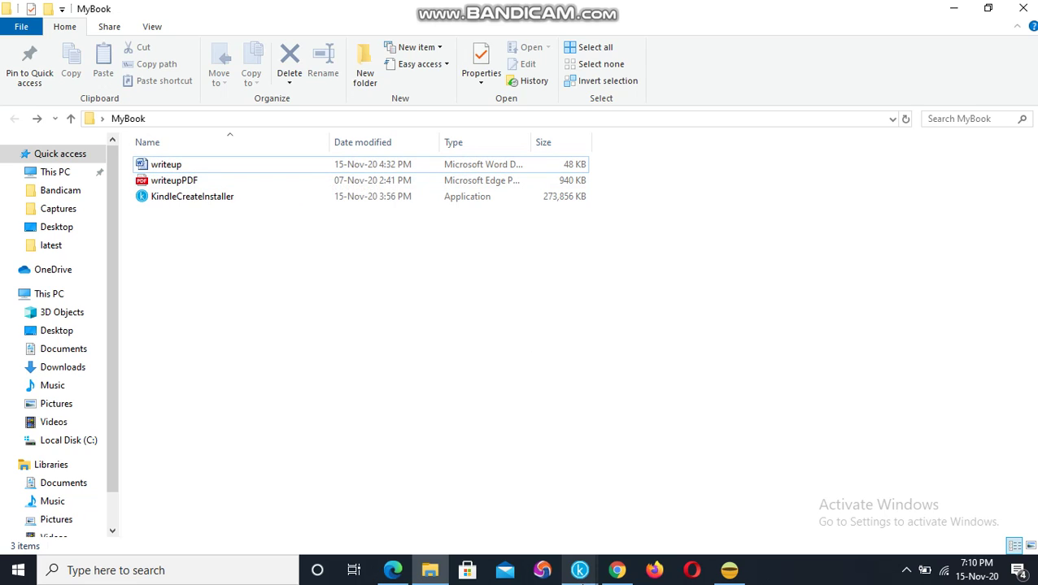
{"action": "mouse_move", "coordinate": [579, 570]}
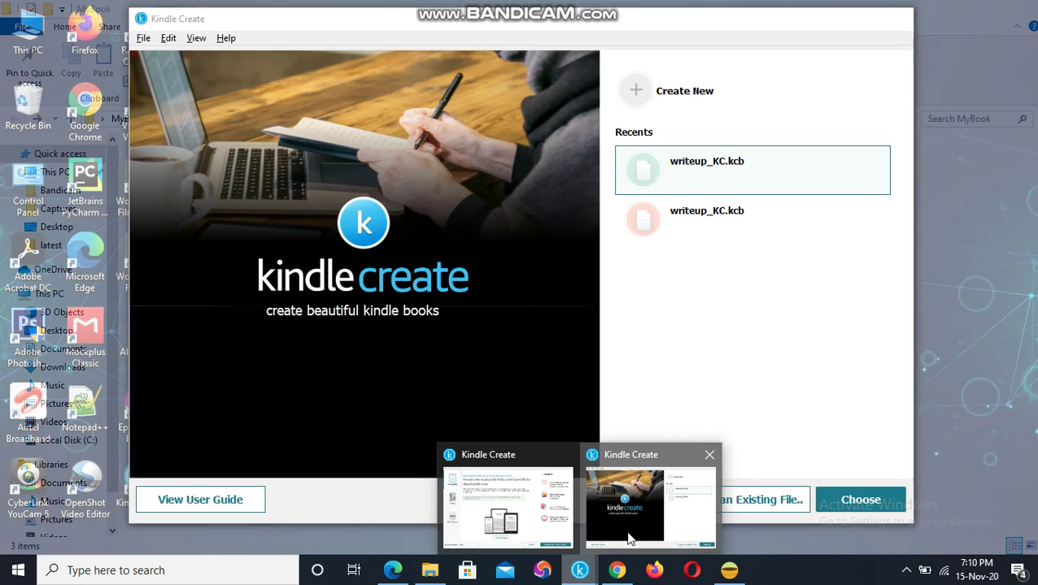
{"action": "left_click", "coordinate": [646, 500]}
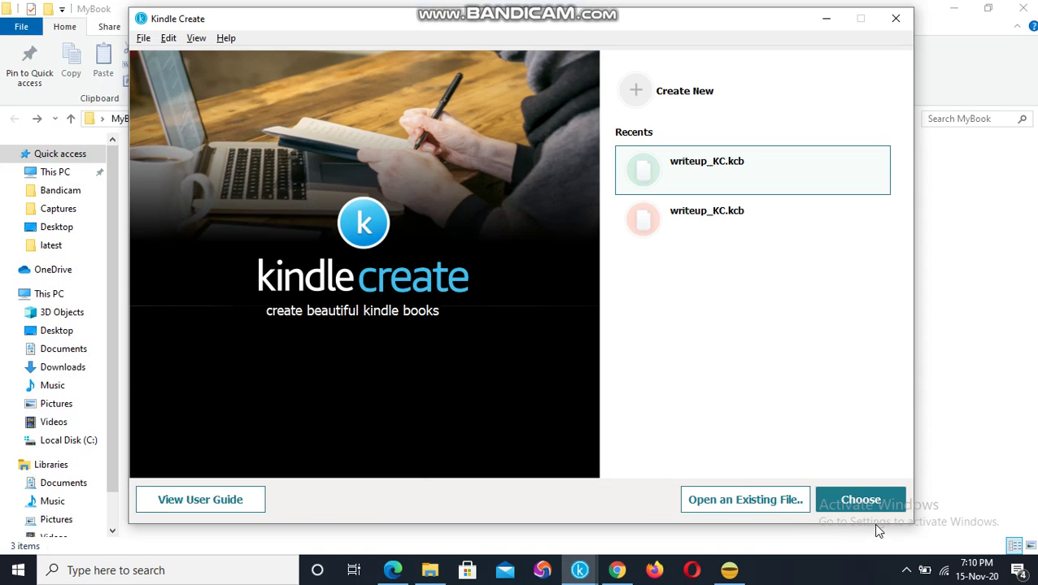
{"action": "left_click", "coordinate": [579, 570]}
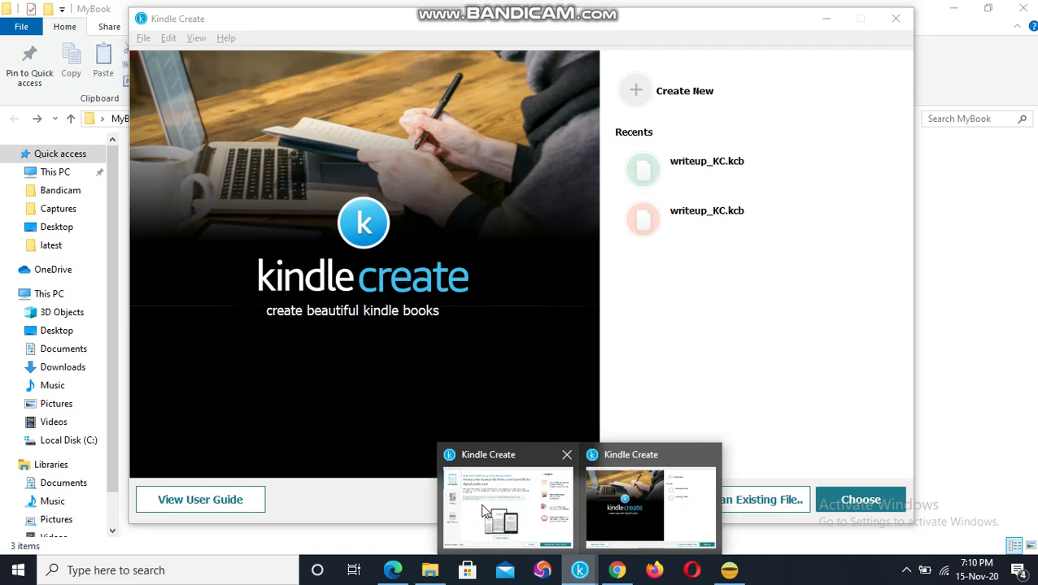
{"action": "left_click", "coordinate": [486, 510]}
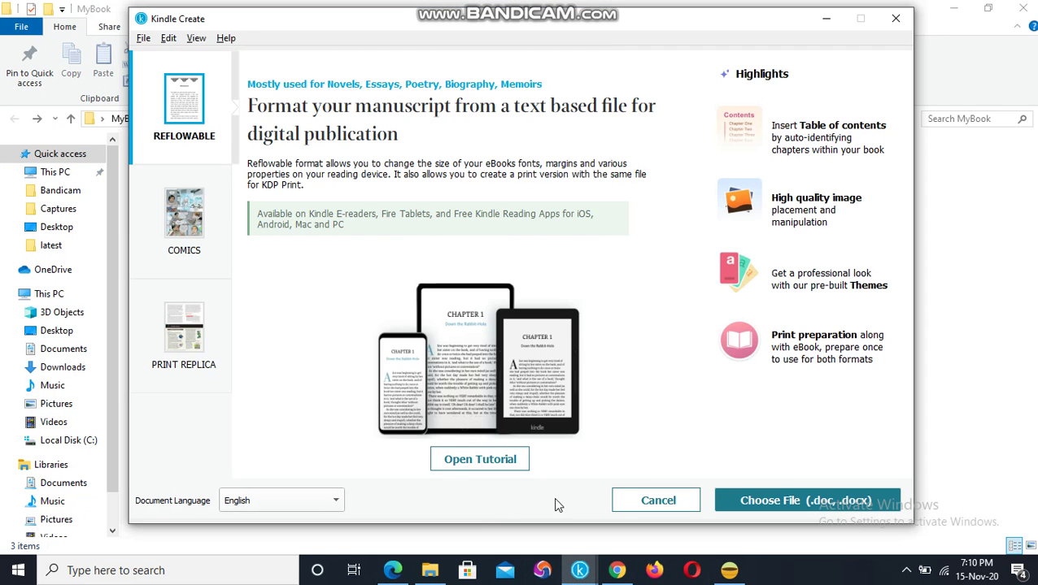
- Import the manuscript writeup.docx from the MyBook folder as a Reflowable book
{"action": "left_click", "coordinate": [840, 509]}
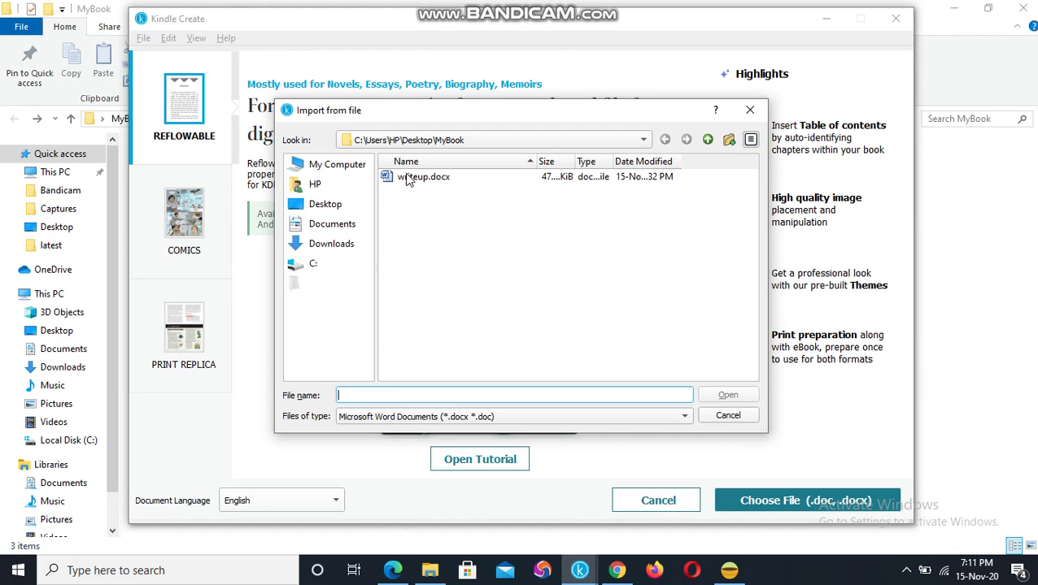
{"action": "left_click", "coordinate": [408, 179]}
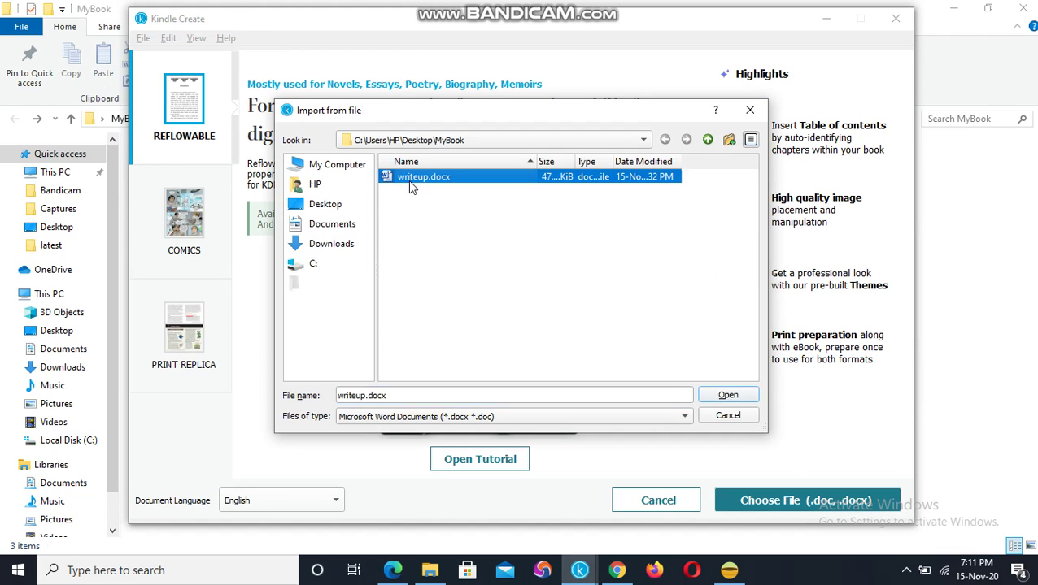
{"action": "left_click", "coordinate": [734, 397]}
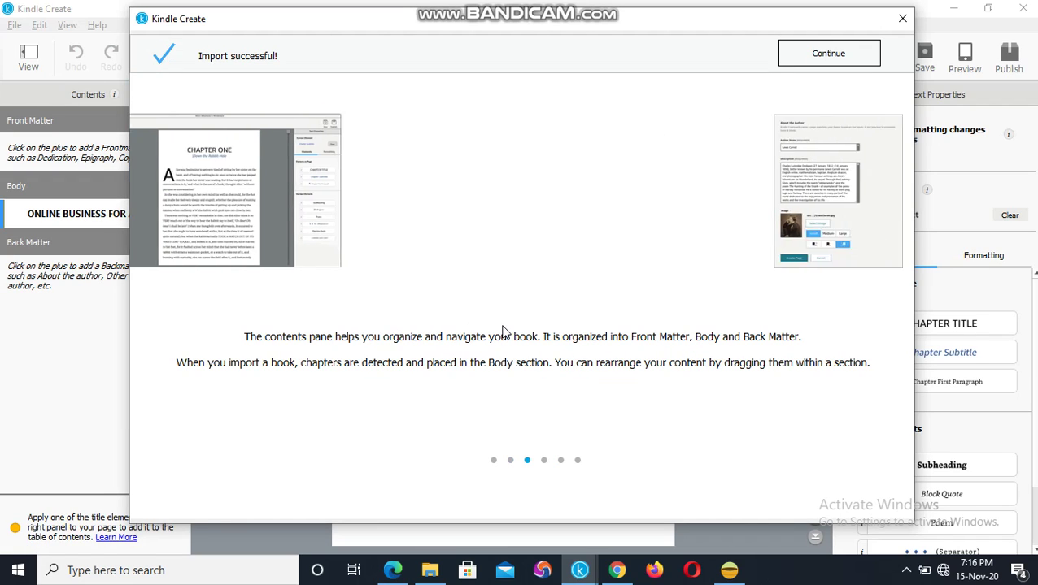
- Run the automatic chapter title detection on the imported book and accept all the suggested chapter titles
{"action": "left_click", "coordinate": [816, 63]}
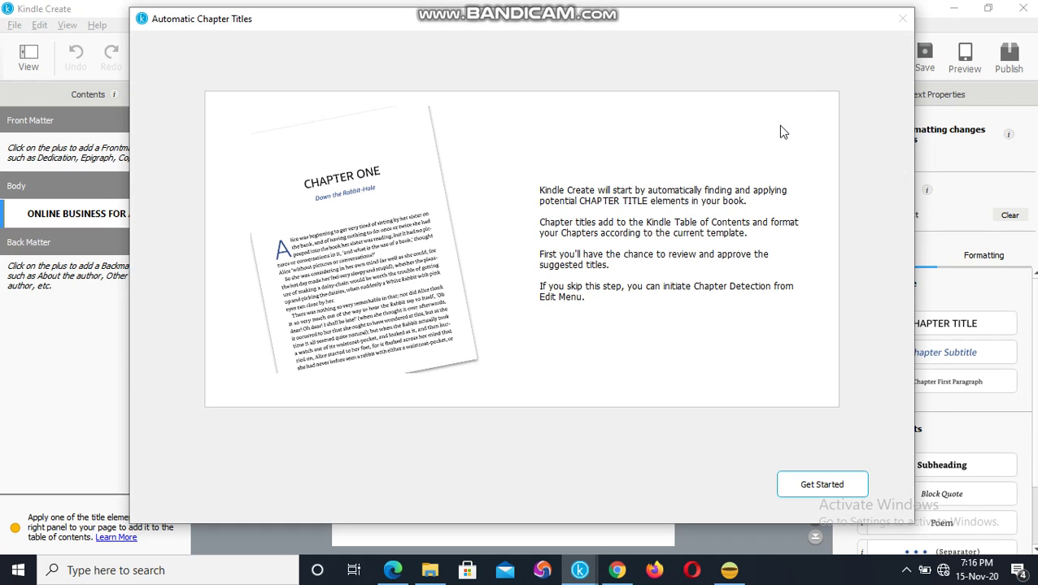
{"action": "left_click", "coordinate": [824, 481]}
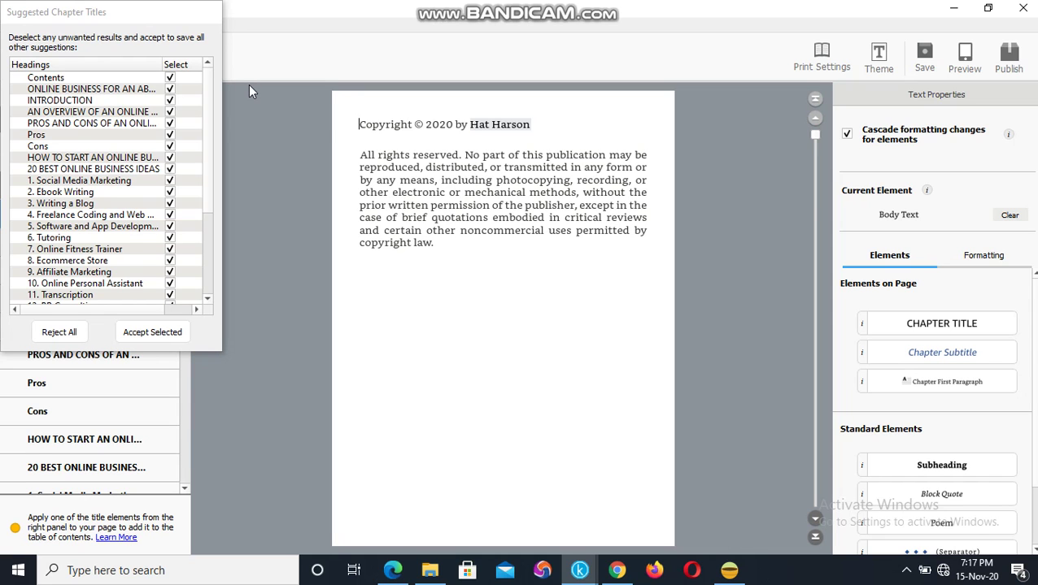
{"action": "left_click_drag", "start_coordinate": [145, 16], "coordinate": [378, 67]}
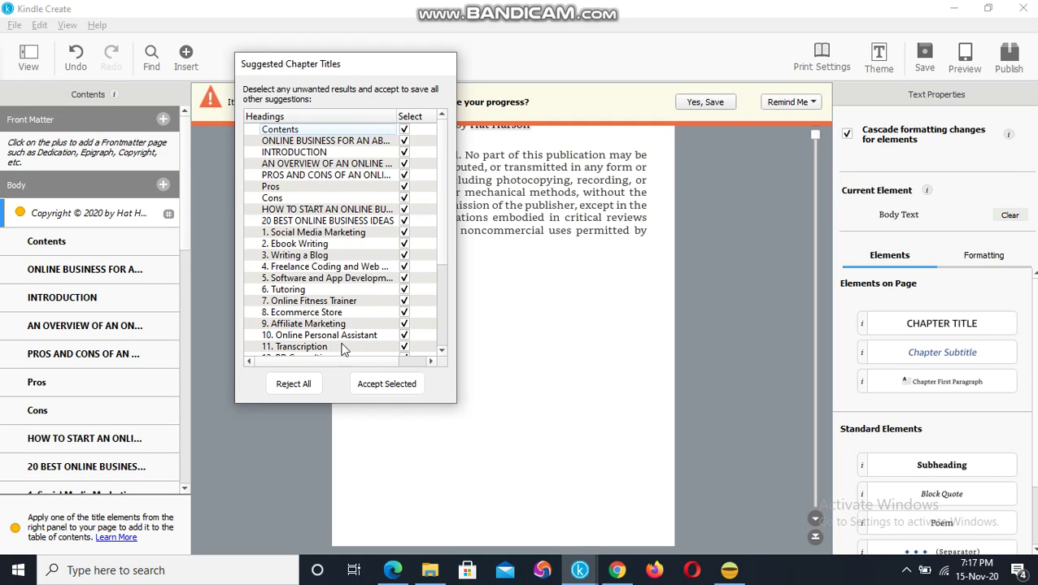
{"action": "left_click", "coordinate": [385, 390]}
{"action": "scroll", "coordinate": [312, 171], "scroll_direction": "down", "scroll_amount": 1}
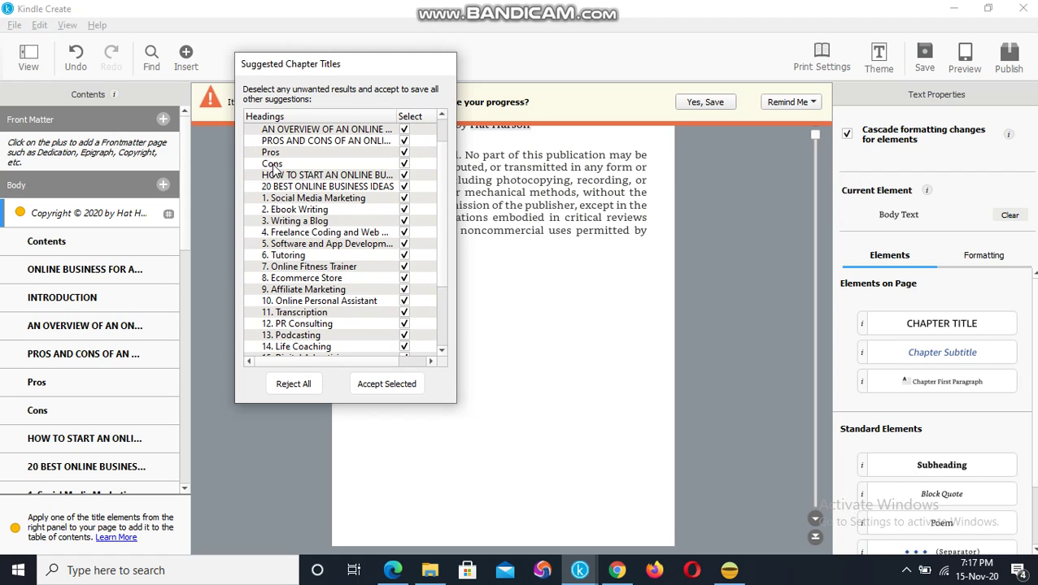
{"action": "left_click", "coordinate": [394, 387]}
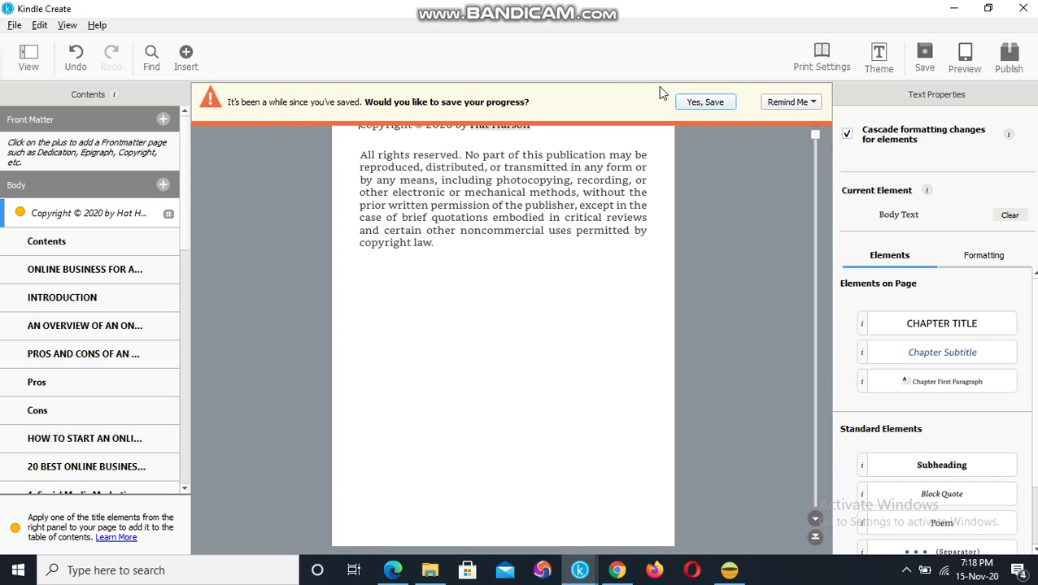
- Save the project as writeup_KC in the MyBook folder
{"action": "left_click", "coordinate": [683, 104]}
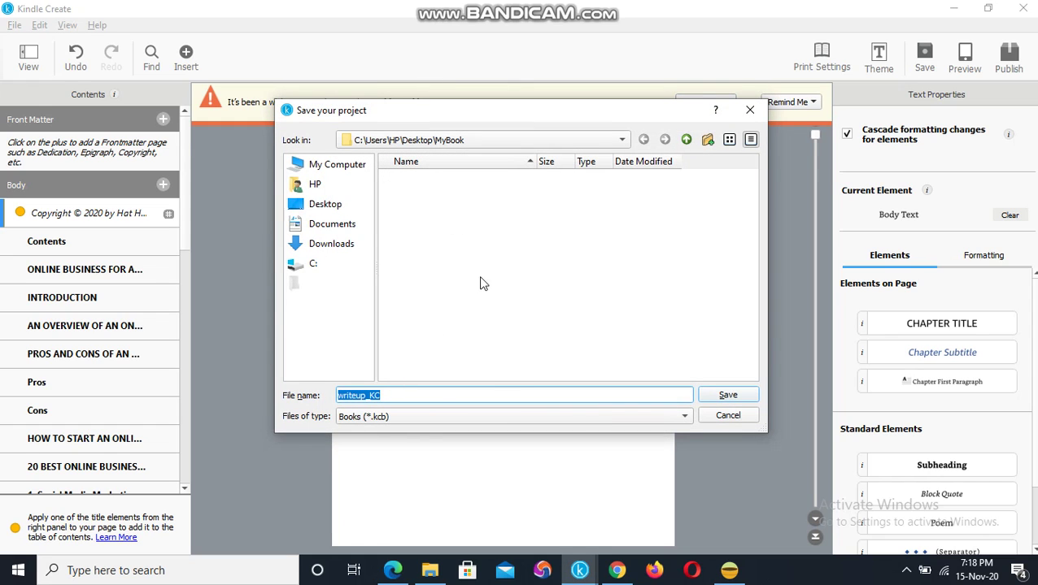
{"action": "left_click", "coordinate": [719, 395]}
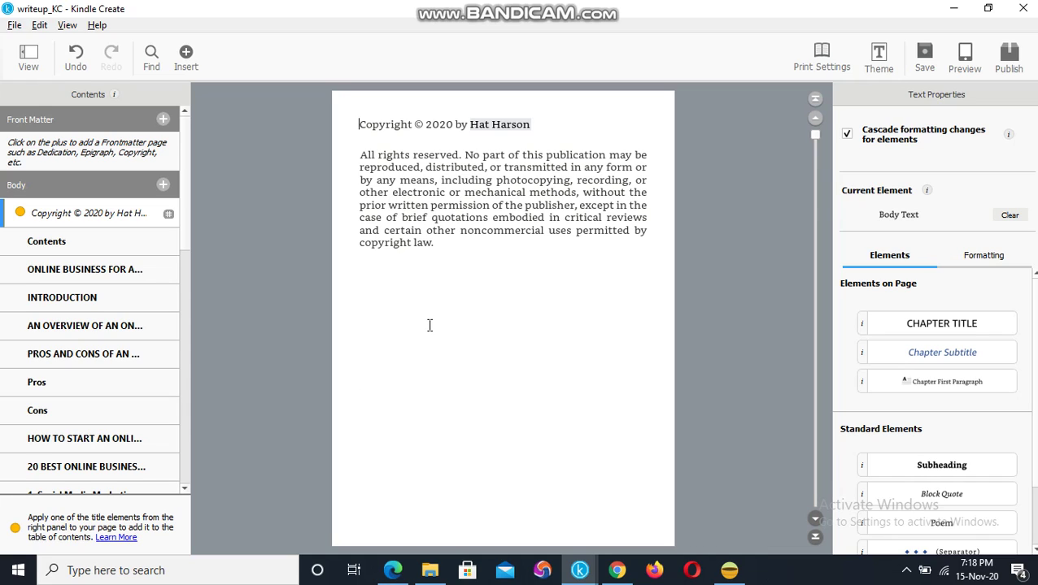
- Display the "ONLINE BUSINESS FOR AN ABSOLUTE BEGINNER" page from the book's body contents and save the work in progress
{"action": "left_click", "coordinate": [91, 269]}
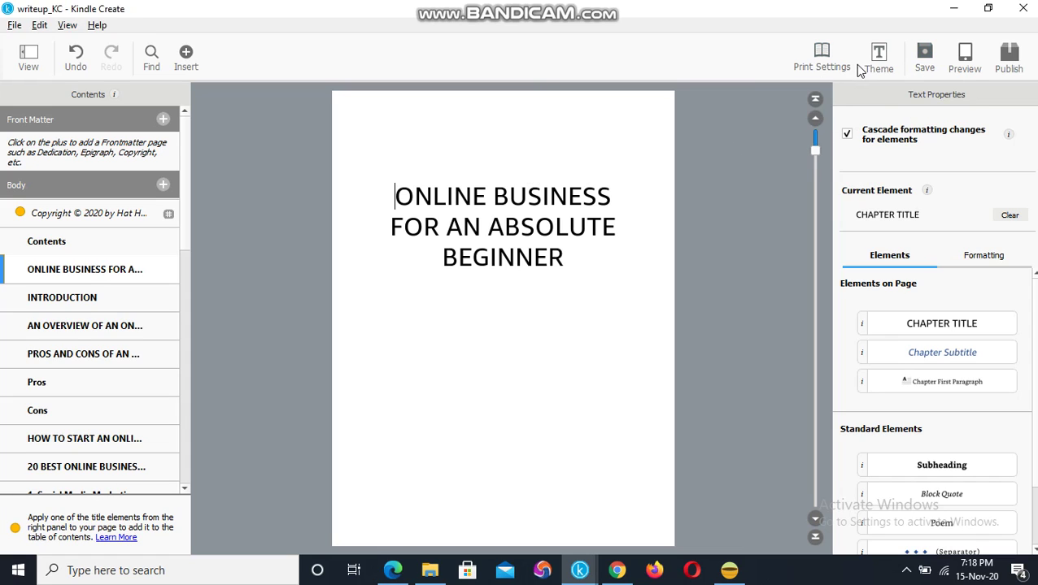
{"action": "left_click", "coordinate": [920, 57]}
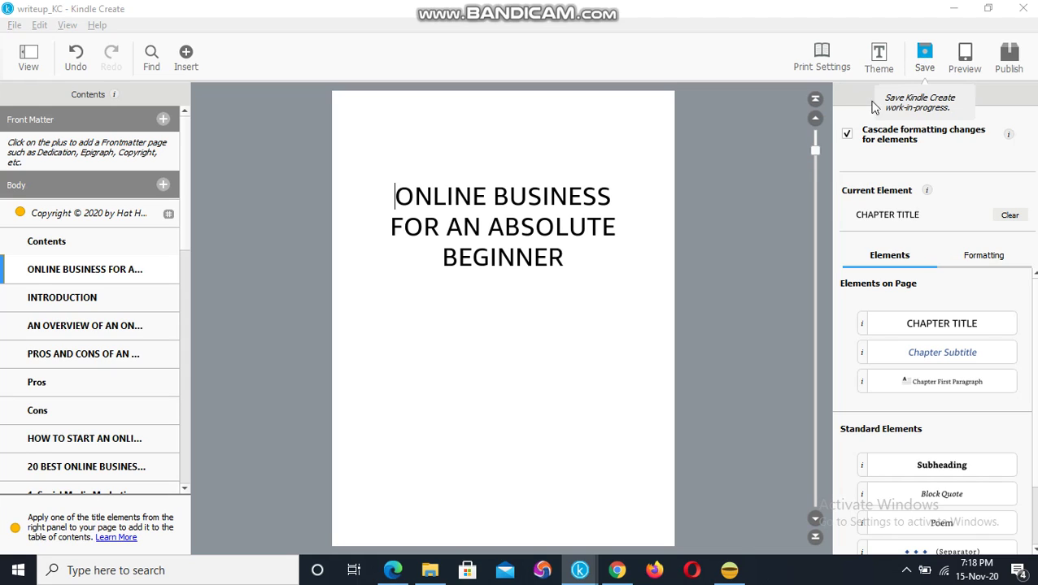
{"action": "left_click", "coordinate": [778, 172]}
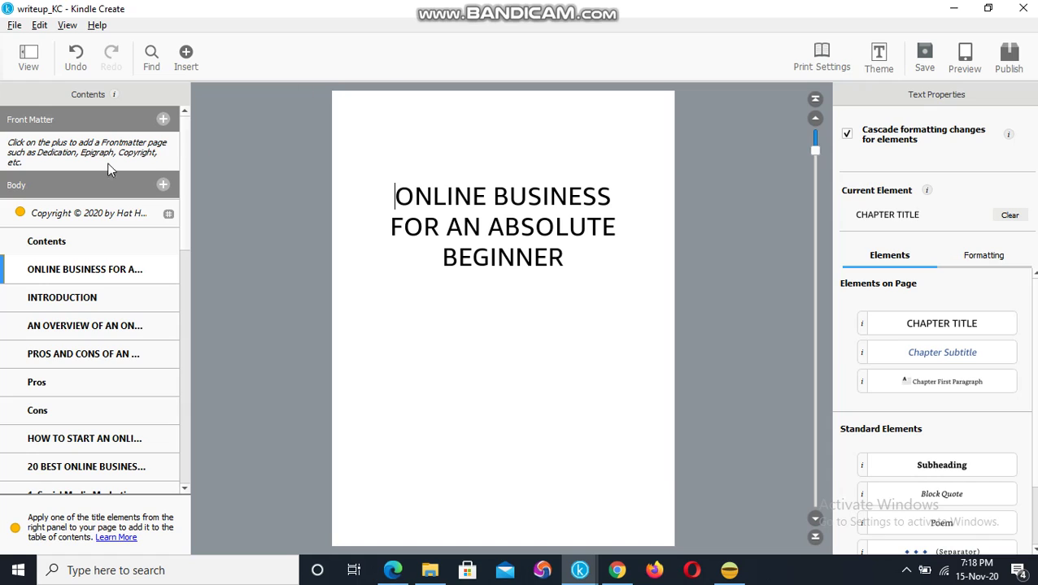
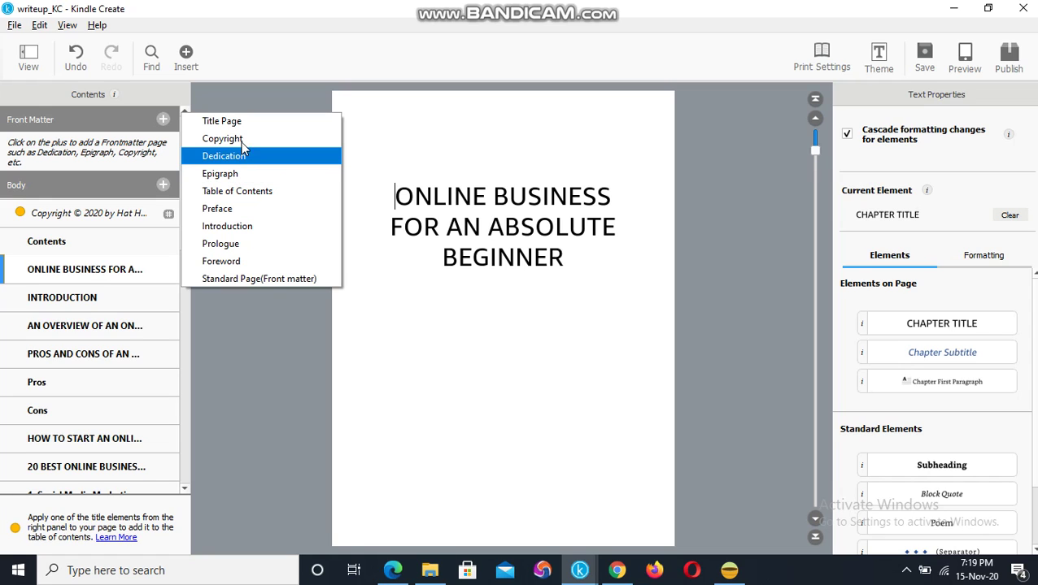
- Start a front matter Copyright page, entering the copyright owner's full name and 2020 as the year of publication
{"action": "left_click", "coordinate": [240, 142]}
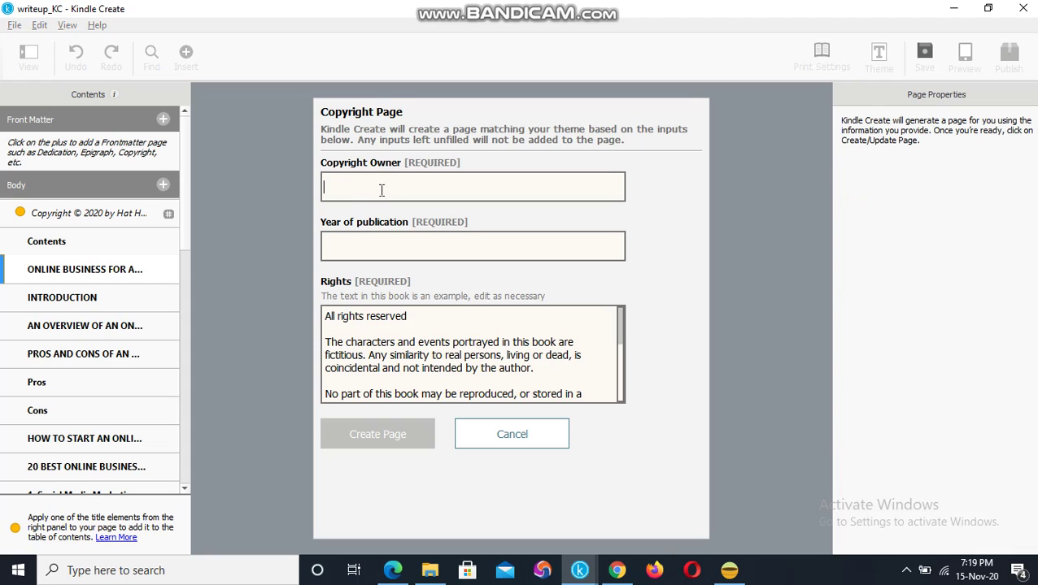
{"action": "type", "text": "Ridwaan"}
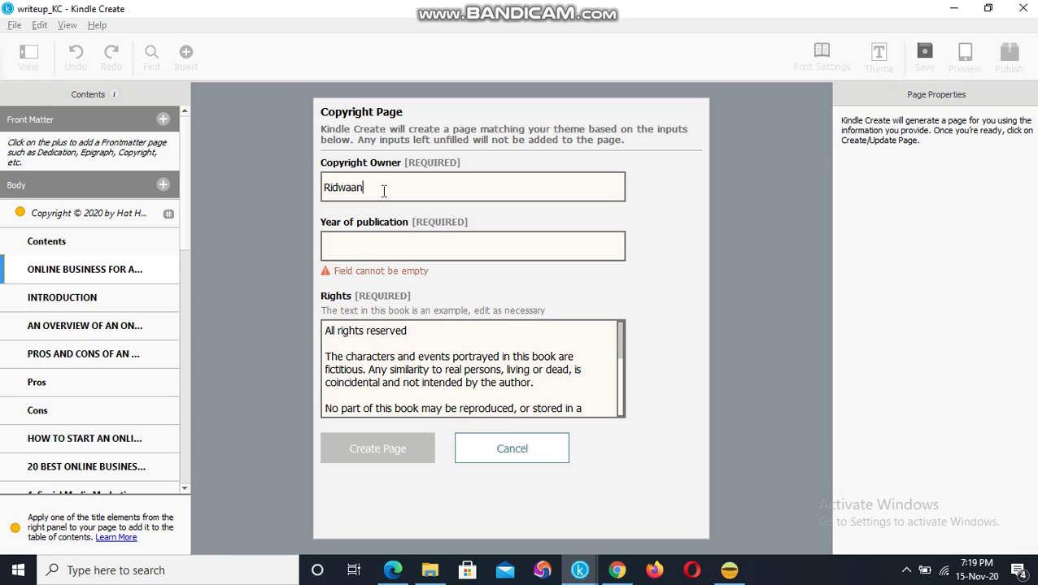
{"action": "key", "text": "BackSpace"}
{"action": "key", "text": "BackSpace"}
{"action": "type", "text": "n Abubakar"}
{"action": "left_click", "coordinate": [432, 245]}
{"action": "type", "text": "2020"}
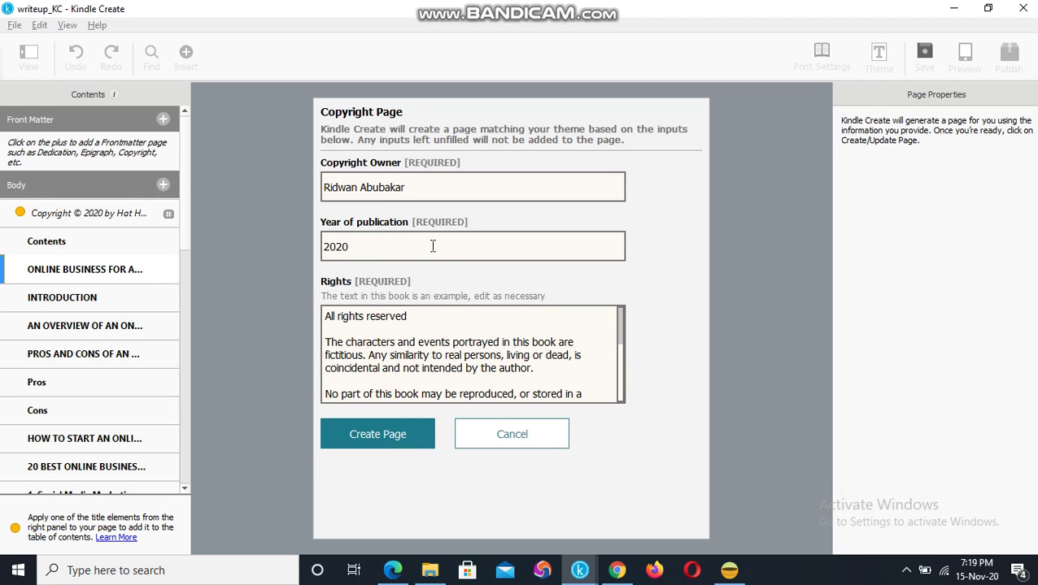
- Remove the ISBN, cover design, Library of Congress and printing lines from the sample rights text and create the Copyright page
{"action": "scroll", "coordinate": [382, 333], "scroll_direction": "down", "scroll_amount": 3}
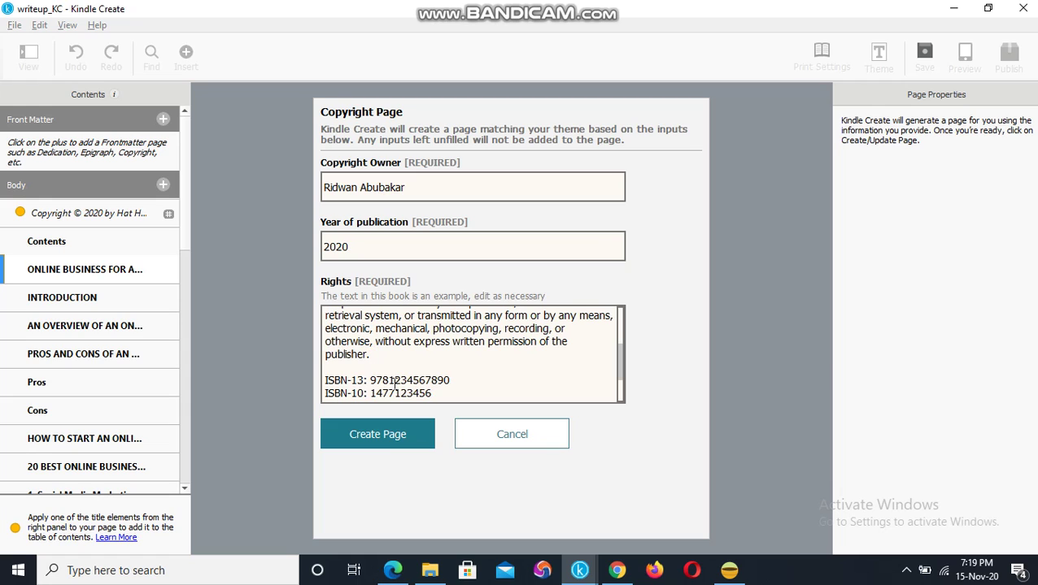
{"action": "scroll", "coordinate": [389, 362], "scroll_direction": "up", "scroll_amount": 3}
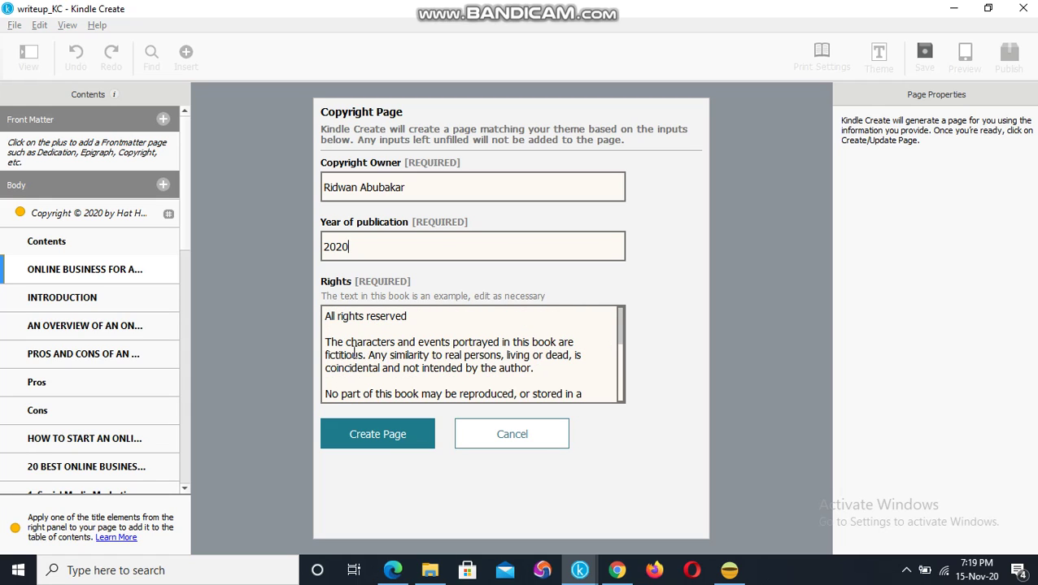
{"action": "scroll", "coordinate": [355, 358], "scroll_direction": "down", "scroll_amount": 3}
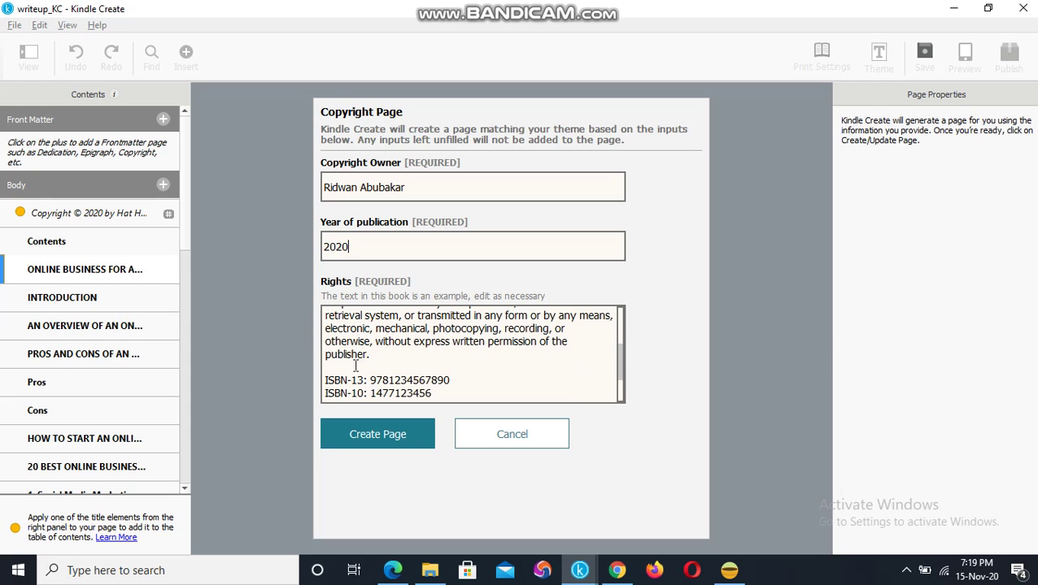
{"action": "left_click_drag", "start_coordinate": [436, 393], "coordinate": [351, 370]}
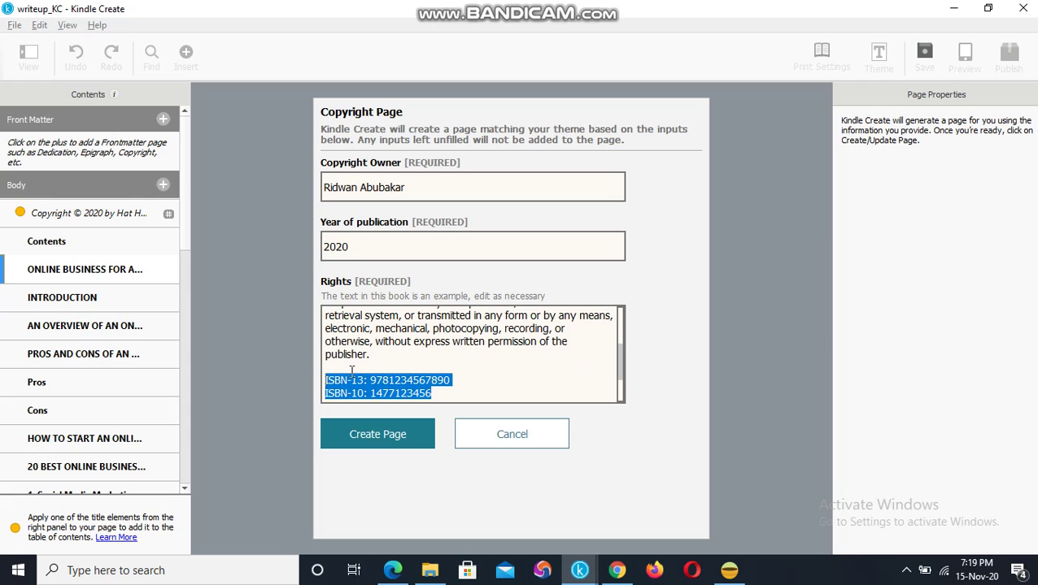
{"action": "key", "text": "BackSpace"}
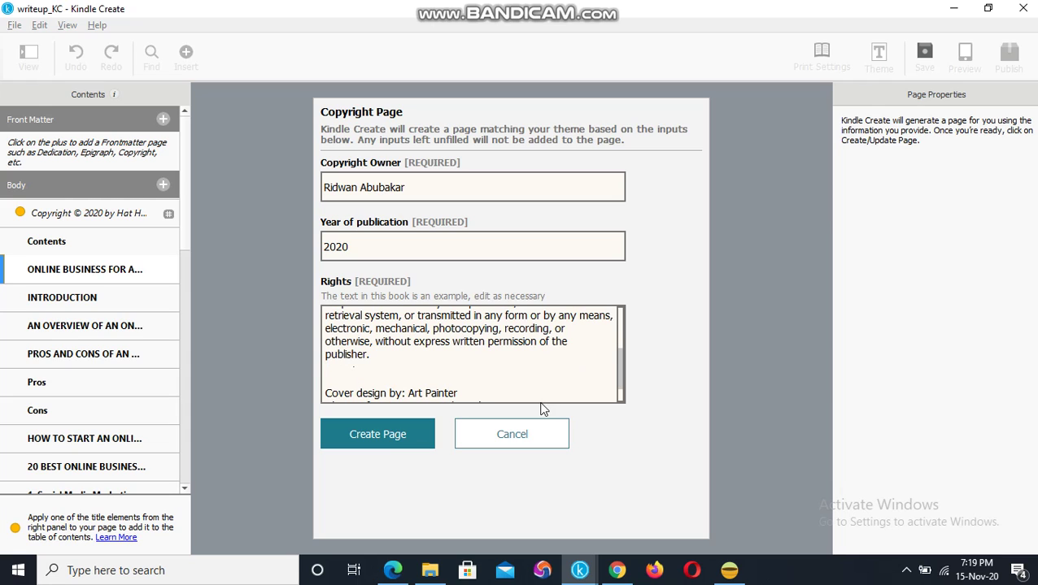
{"action": "scroll", "coordinate": [406, 394], "scroll_direction": "down", "scroll_amount": 1}
{"action": "left_click_drag", "start_coordinate": [326, 367], "coordinate": [604, 395]}
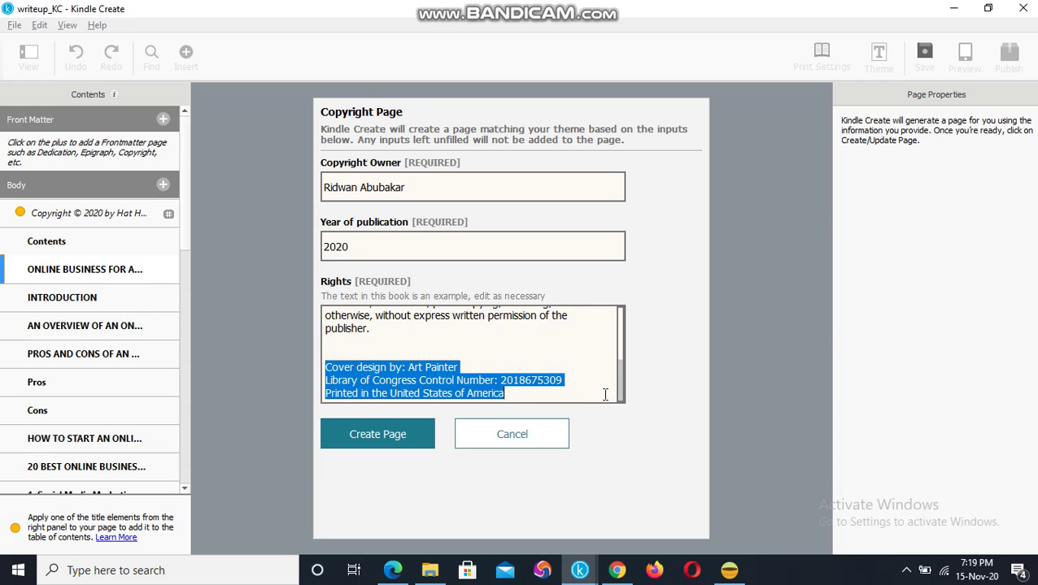
{"action": "key", "text": "BackSpace"}
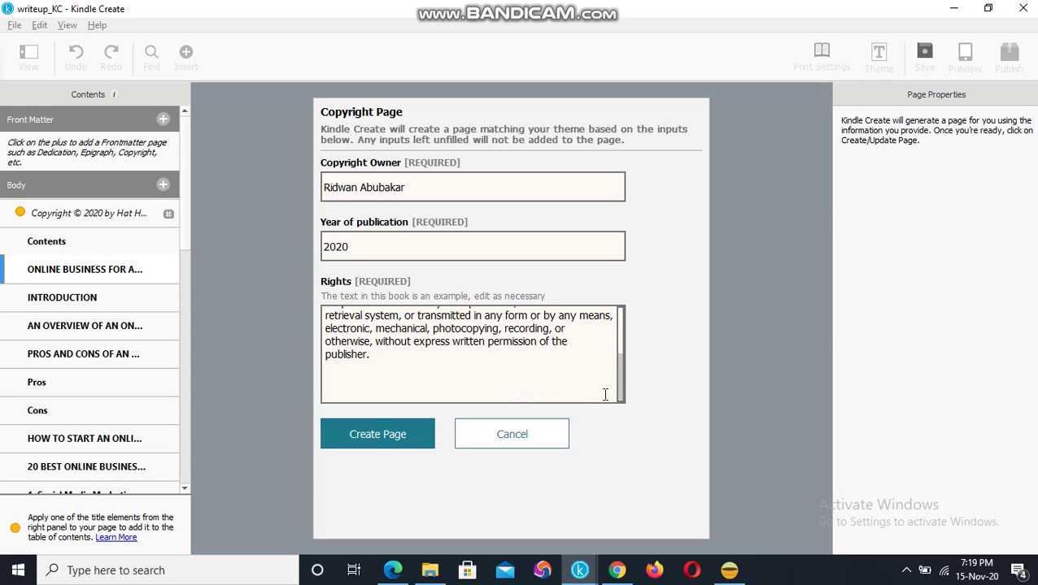
{"action": "left_click", "coordinate": [381, 442]}
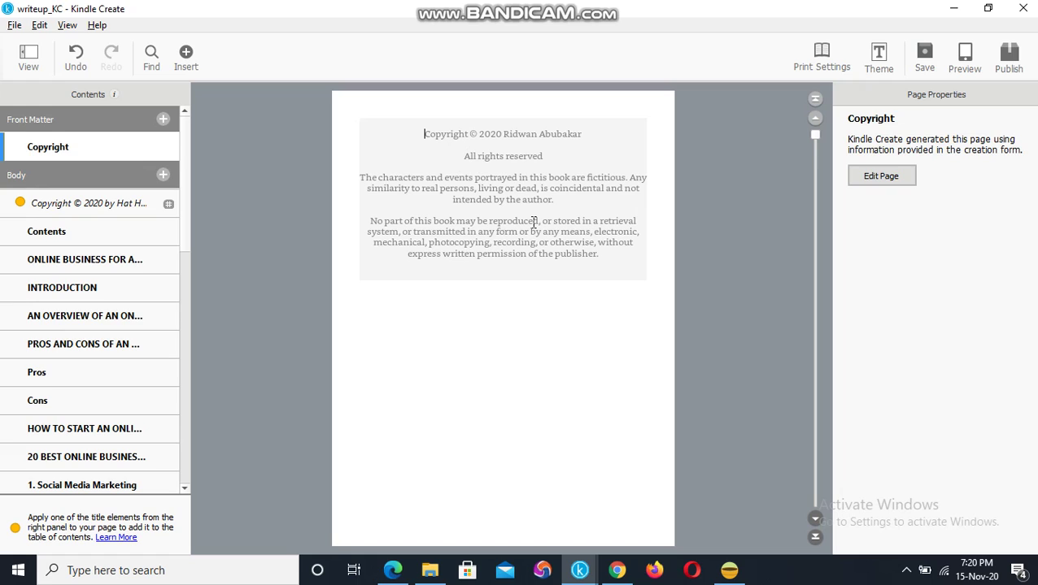
- Compare with the manuscript's own copyright page in the body and delete the generated front matter Copyright section
{"action": "left_click", "coordinate": [164, 121]}
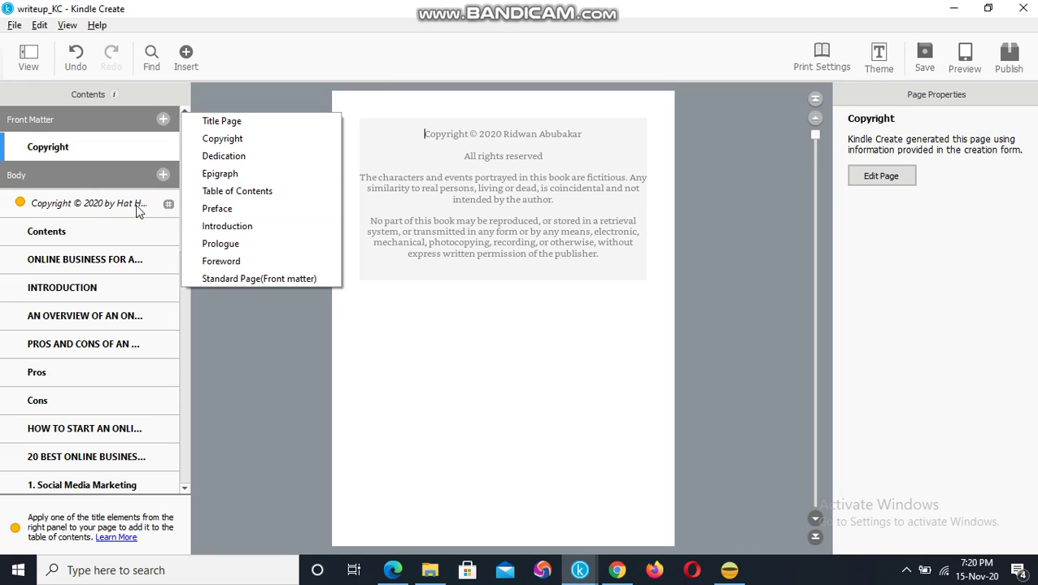
{"action": "left_click", "coordinate": [97, 204]}
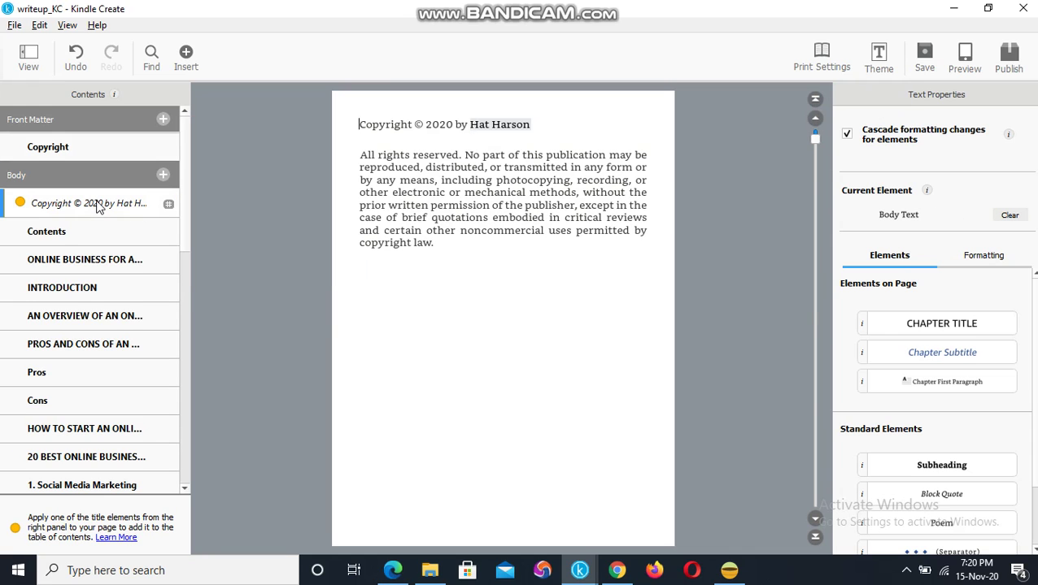
{"action": "right_click", "coordinate": [103, 148]}
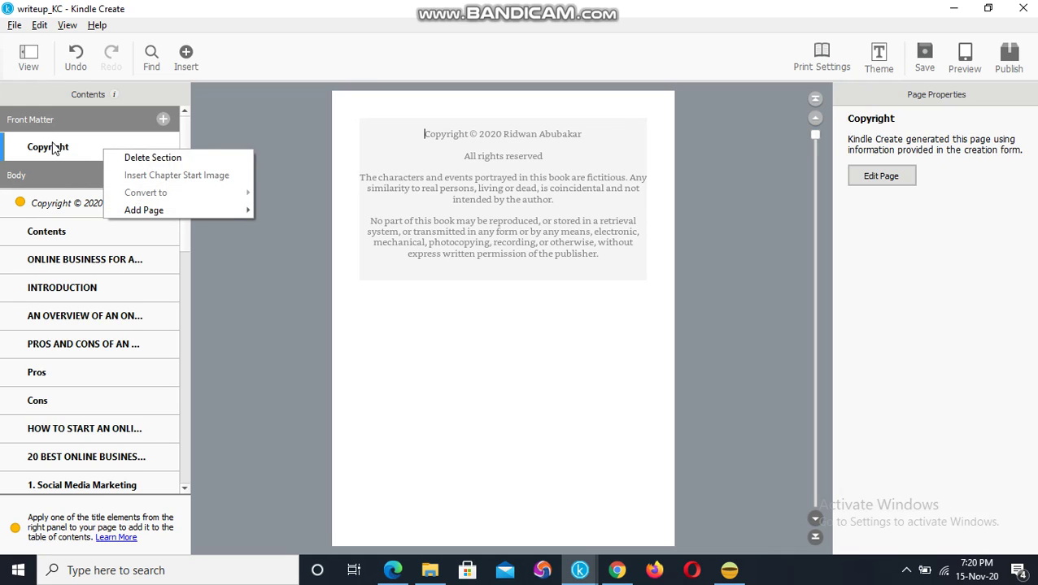
{"action": "left_click", "coordinate": [153, 158]}
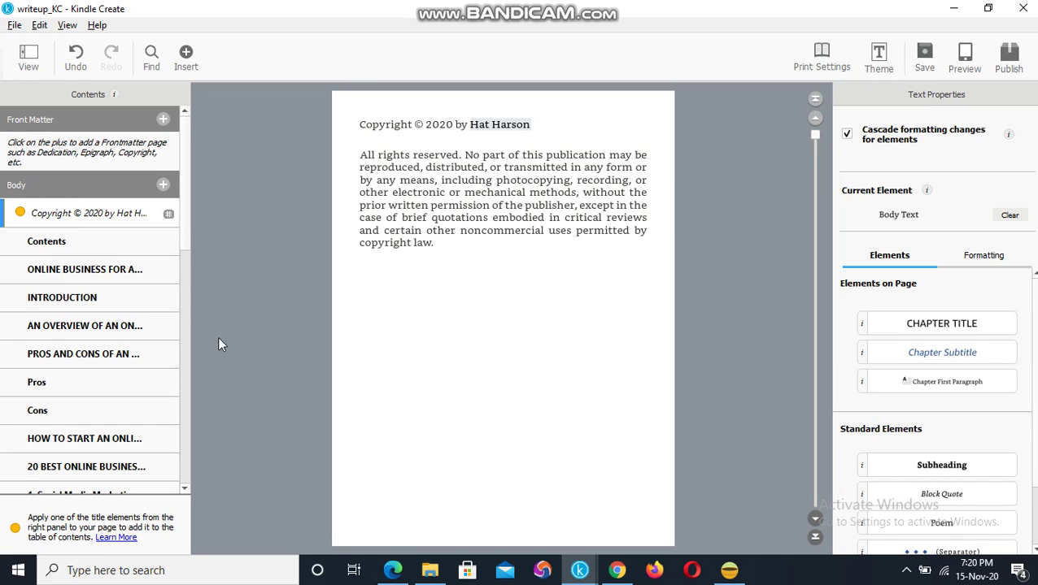
- Look through the "2. Ebook Writing" and "4. Freelance Coding and Web Design" chapters
{"action": "scroll", "coordinate": [42, 323], "scroll_direction": "down", "scroll_amount": 5}
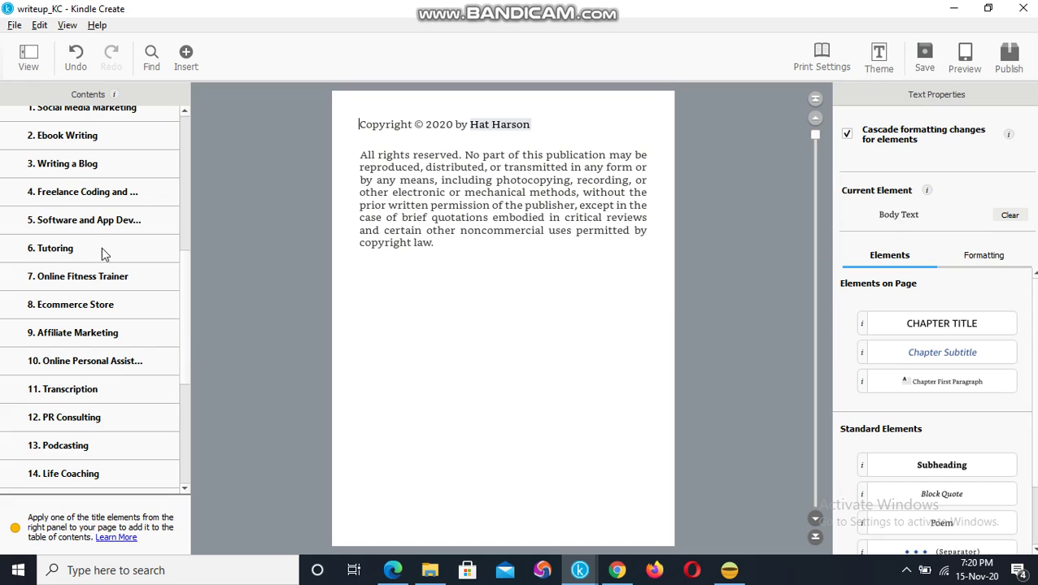
{"action": "left_click", "coordinate": [76, 136]}
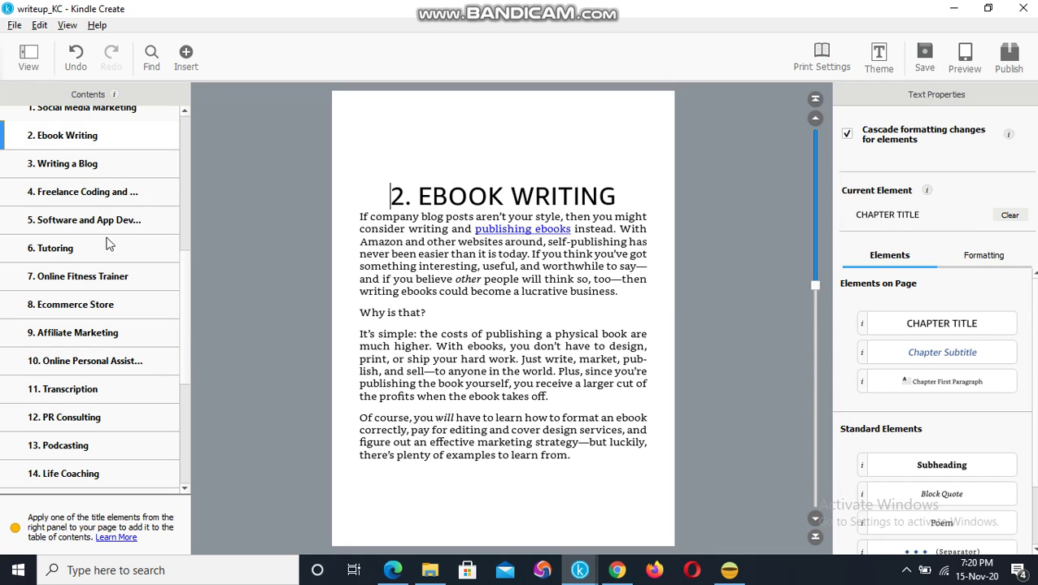
{"action": "left_click", "coordinate": [46, 197]}
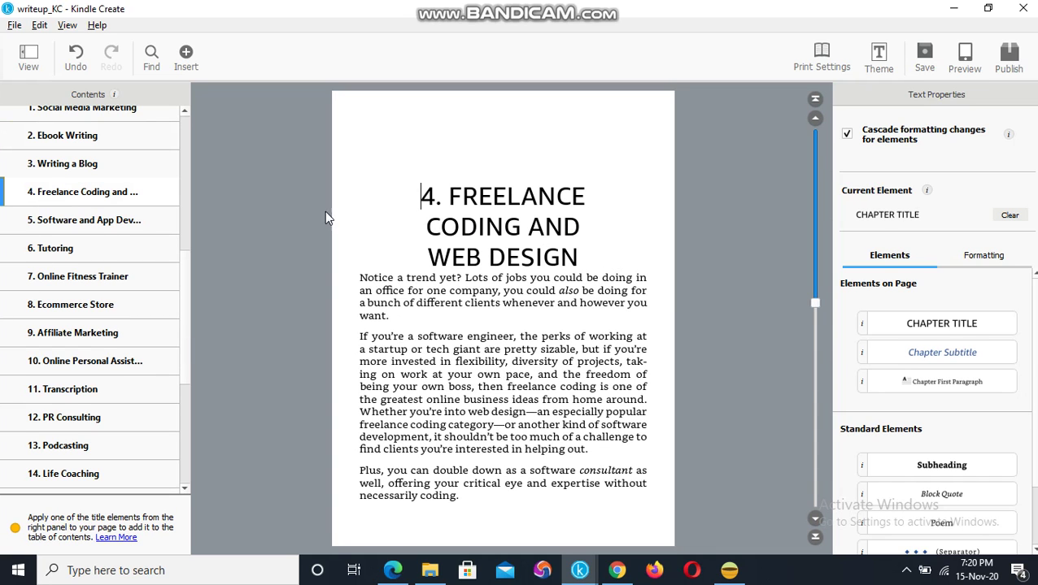
- Preview the book on the Tablet device, paging forward from chapter 4 to the closing pages, and close the preview
{"action": "left_click", "coordinate": [919, 63]}
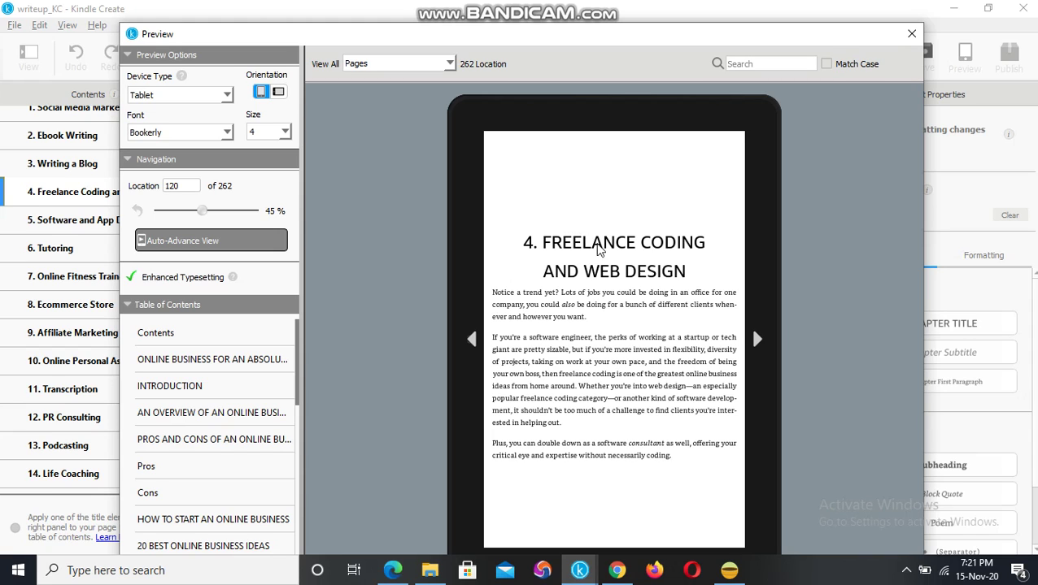
{"action": "left_click", "coordinate": [756, 338]}
{"action": "left_click", "coordinate": [755, 338]}
{"action": "left_click", "coordinate": [755, 339]}
{"action": "left_click", "coordinate": [755, 339]}
{"action": "left_click", "coordinate": [756, 339]}
{"action": "left_click", "coordinate": [756, 339]}
{"action": "left_click", "coordinate": [755, 339]}
{"action": "left_click", "coordinate": [756, 341]}
{"action": "left_click", "coordinate": [758, 341]}
{"action": "left_click", "coordinate": [757, 341]}
{"action": "left_click", "coordinate": [758, 342]}
{"action": "left_click", "coordinate": [758, 342]}
{"action": "left_click", "coordinate": [758, 342]}
{"action": "left_click", "coordinate": [758, 341]}
{"action": "left_click", "coordinate": [758, 341]}
{"action": "left_click", "coordinate": [757, 342]}
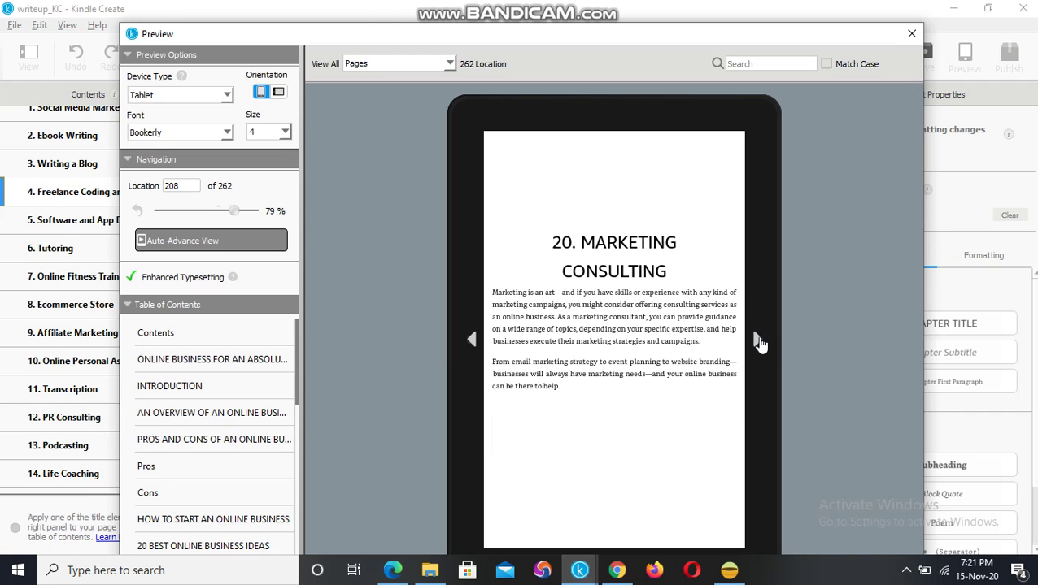
{"action": "left_click", "coordinate": [758, 342]}
{"action": "left_click", "coordinate": [758, 342]}
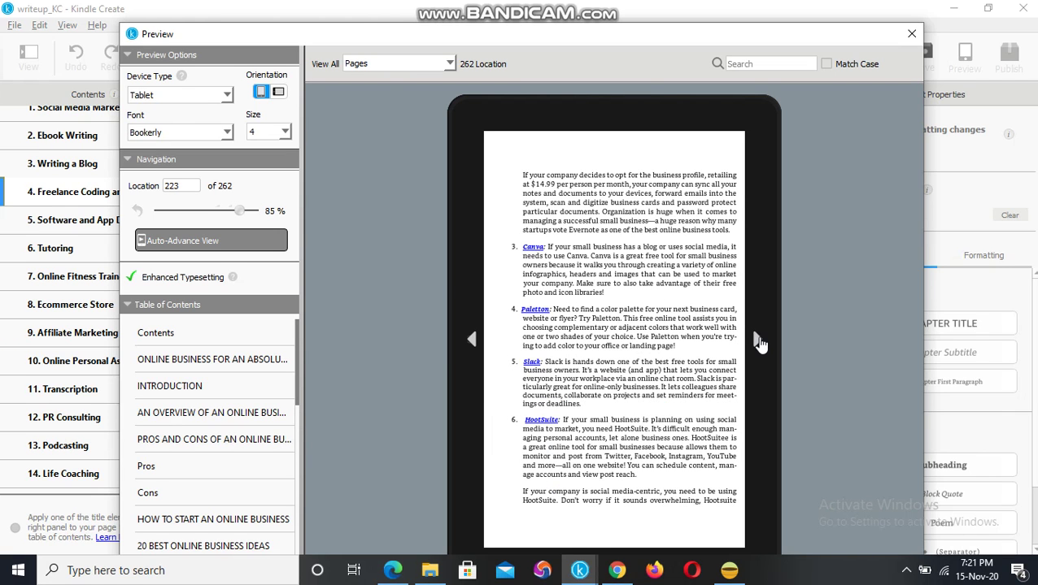
{"action": "left_click", "coordinate": [757, 341]}
{"action": "left_click", "coordinate": [758, 342]}
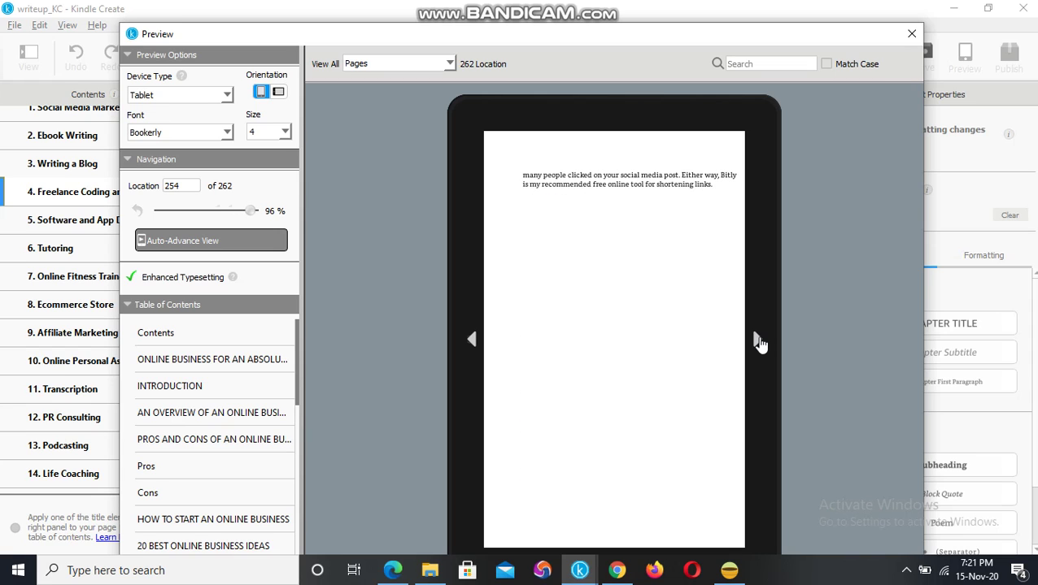
{"action": "left_click", "coordinate": [912, 34]}
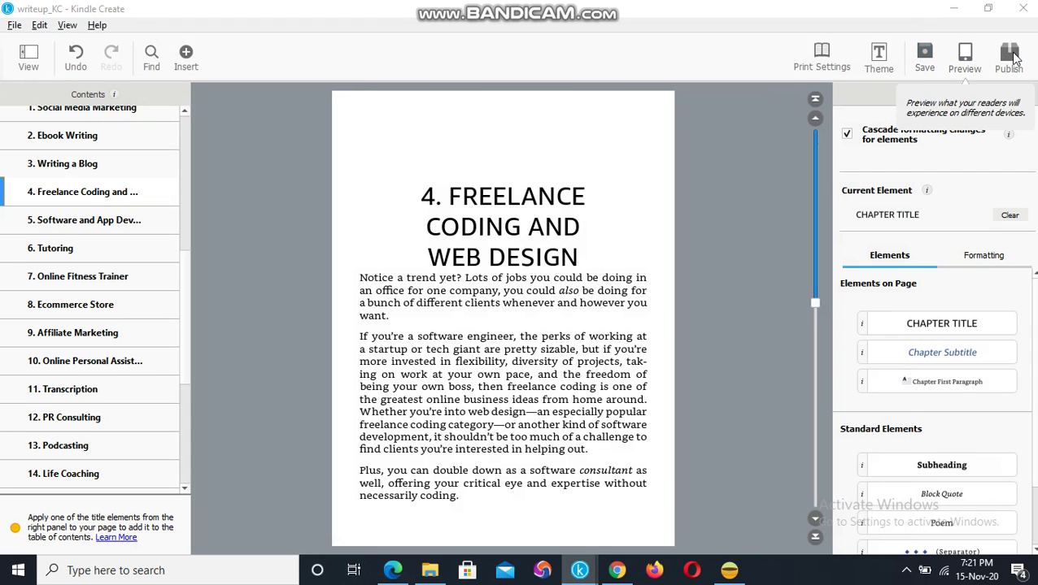
- Save the project and export the book for publication as writeup.kpf in the MyBook folder
{"action": "left_click", "coordinate": [924, 61]}
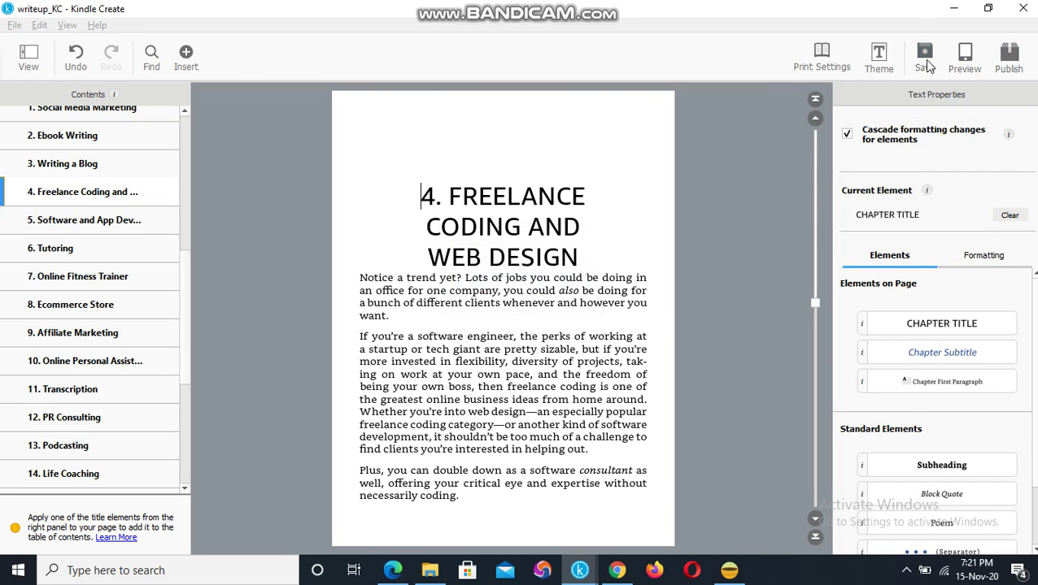
{"action": "left_click", "coordinate": [1008, 62]}
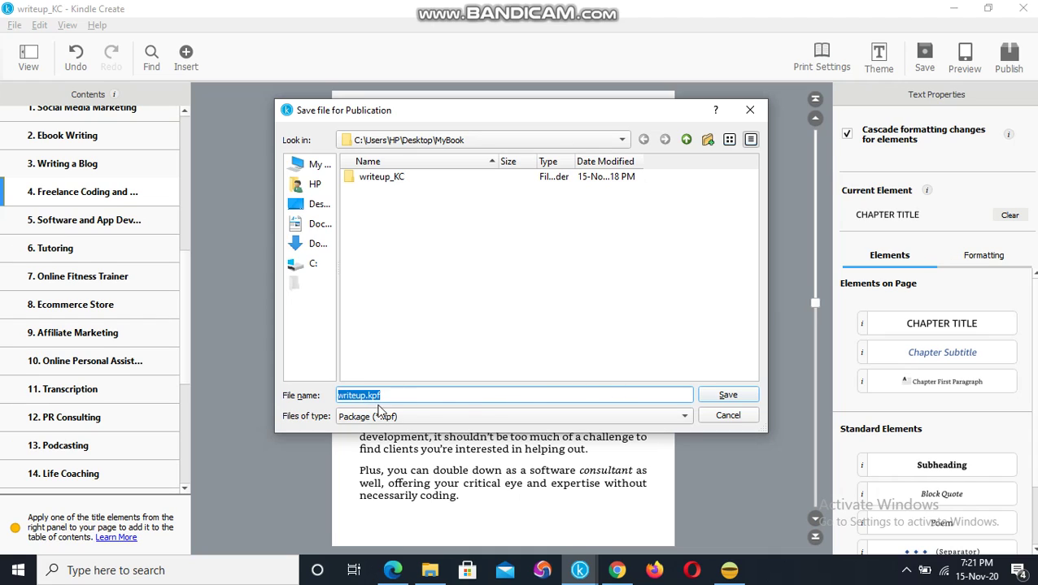
{"action": "left_click", "coordinate": [716, 396]}
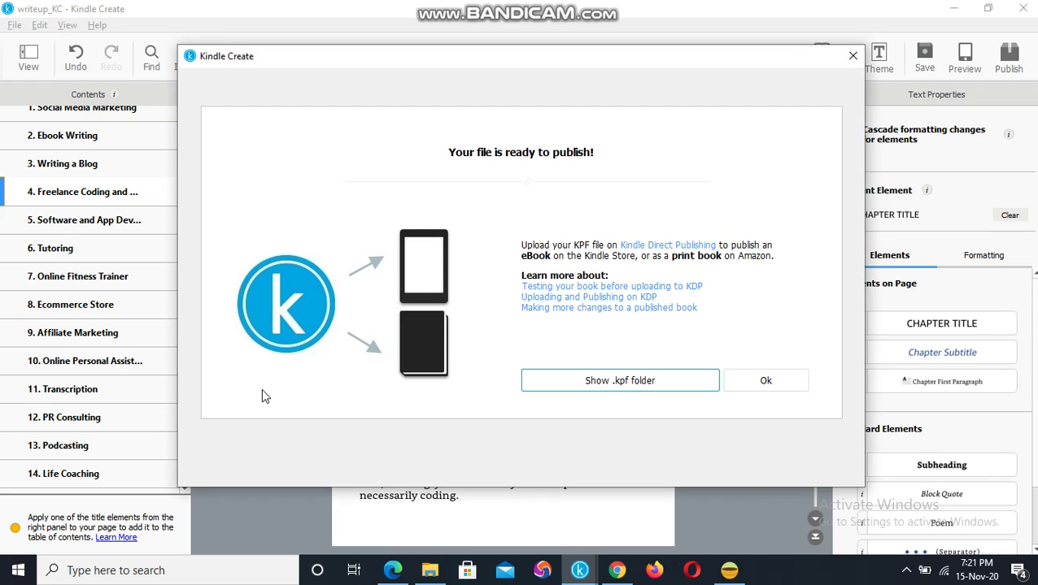
{"action": "left_click", "coordinate": [767, 380]}
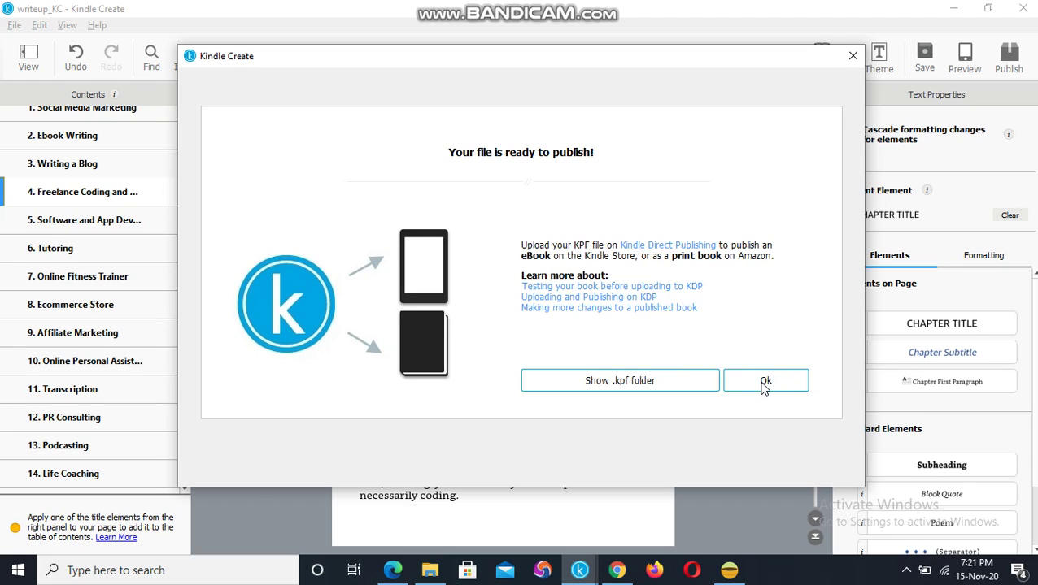
{"action": "left_click", "coordinate": [765, 385]}
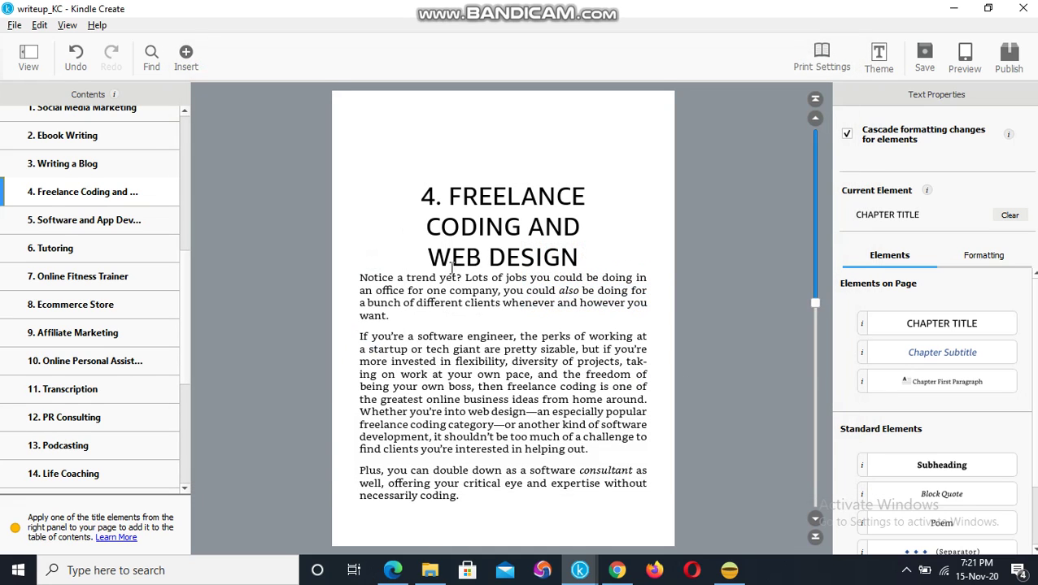
- Switch to File Explorer and check the MyBook folder for the exported writeup package
{"action": "mouse_move", "coordinate": [431, 574]}
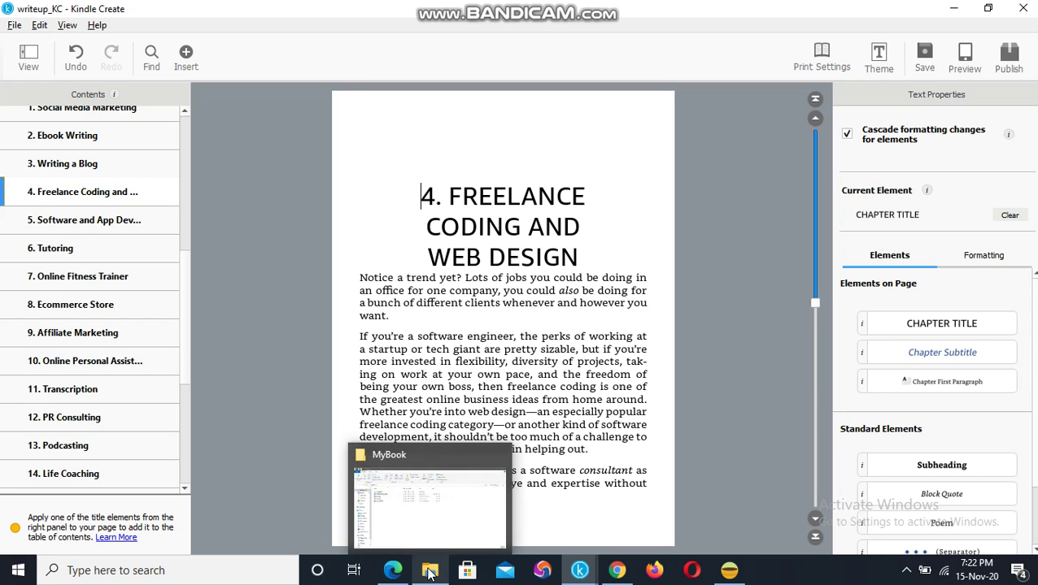
{"action": "left_click", "coordinate": [431, 573]}
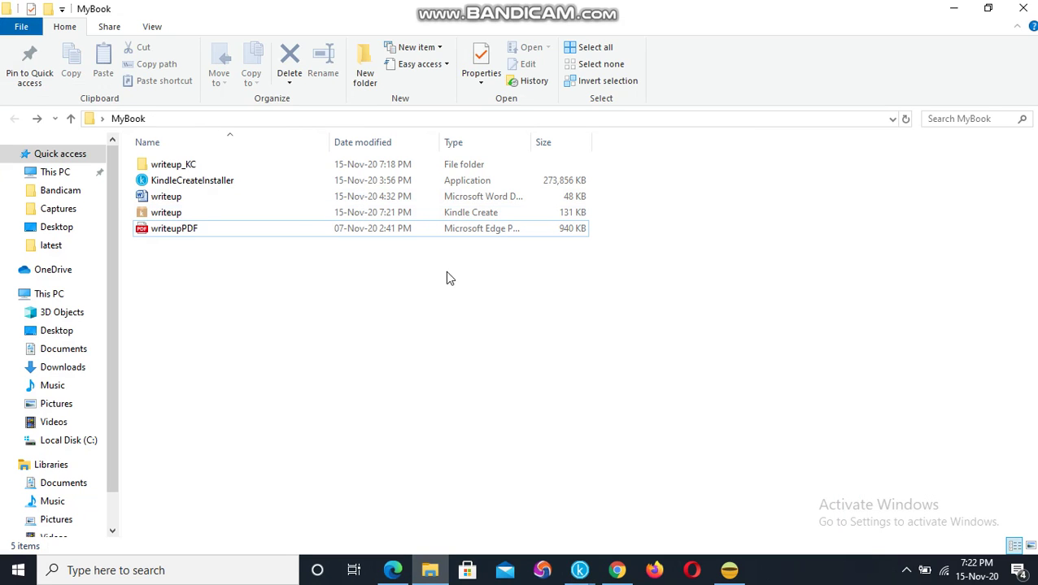